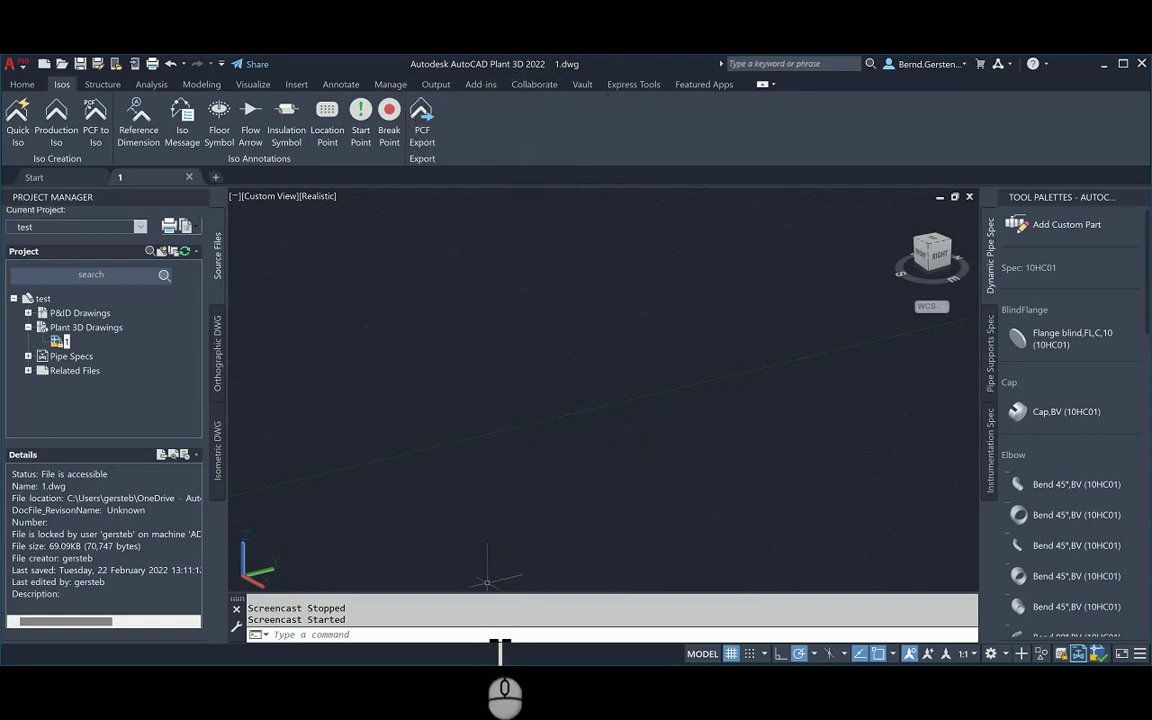
Step: Run the PLANTDEFINECALCPROPERTIES command in the open drawing
left_click(488, 633)
type("p")
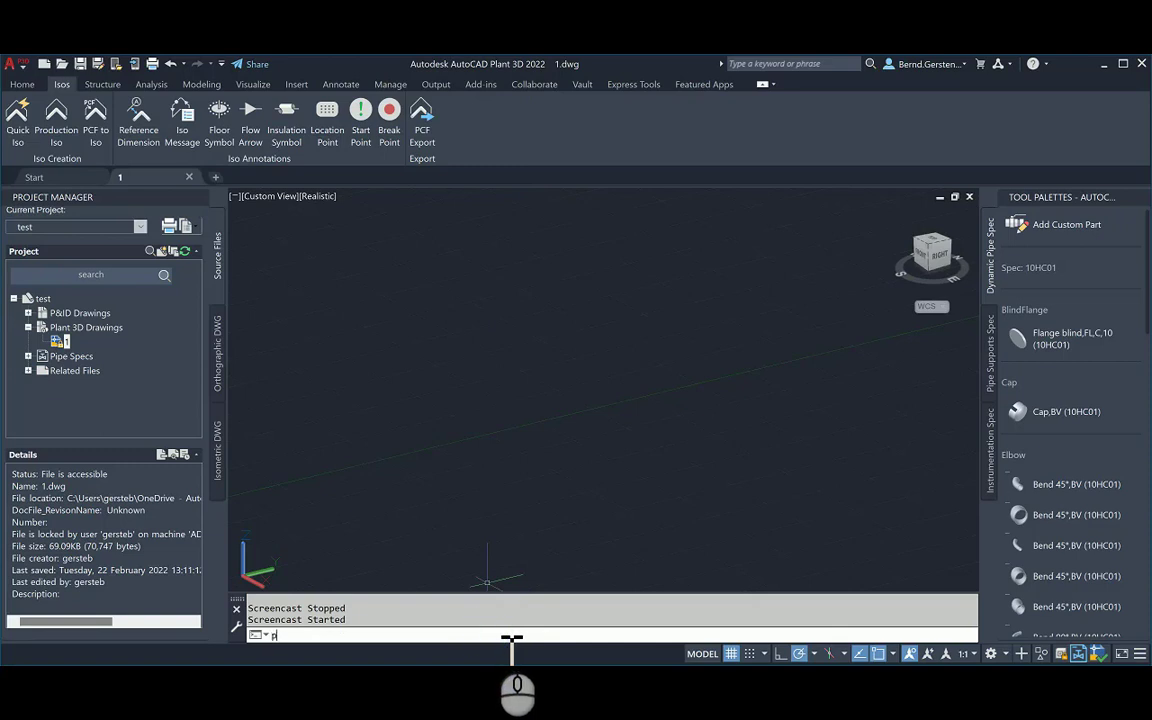
type("lantdef")
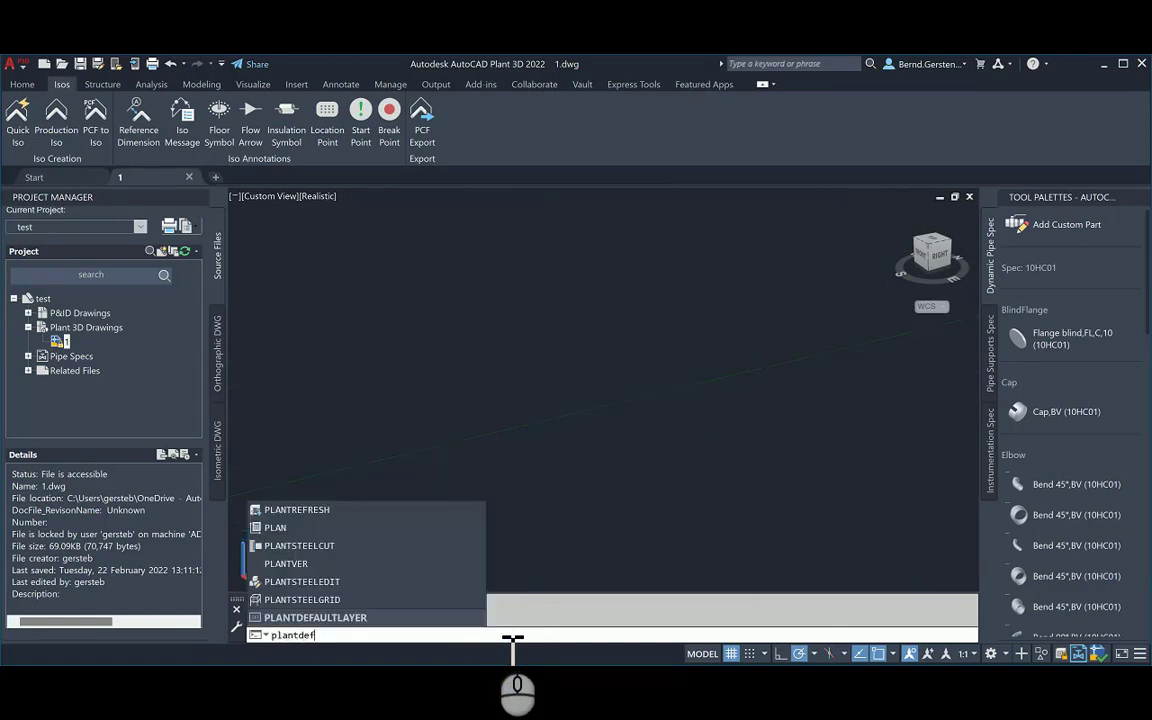
type("encecal")
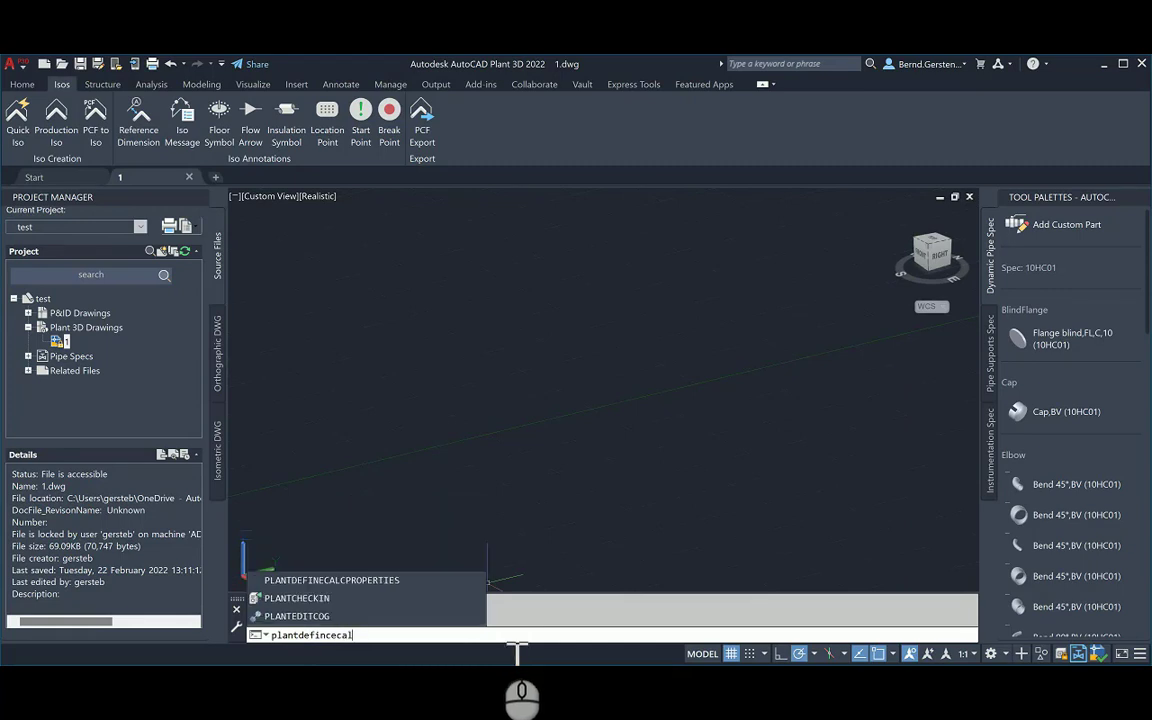
left_click(426, 577)
key("Return")
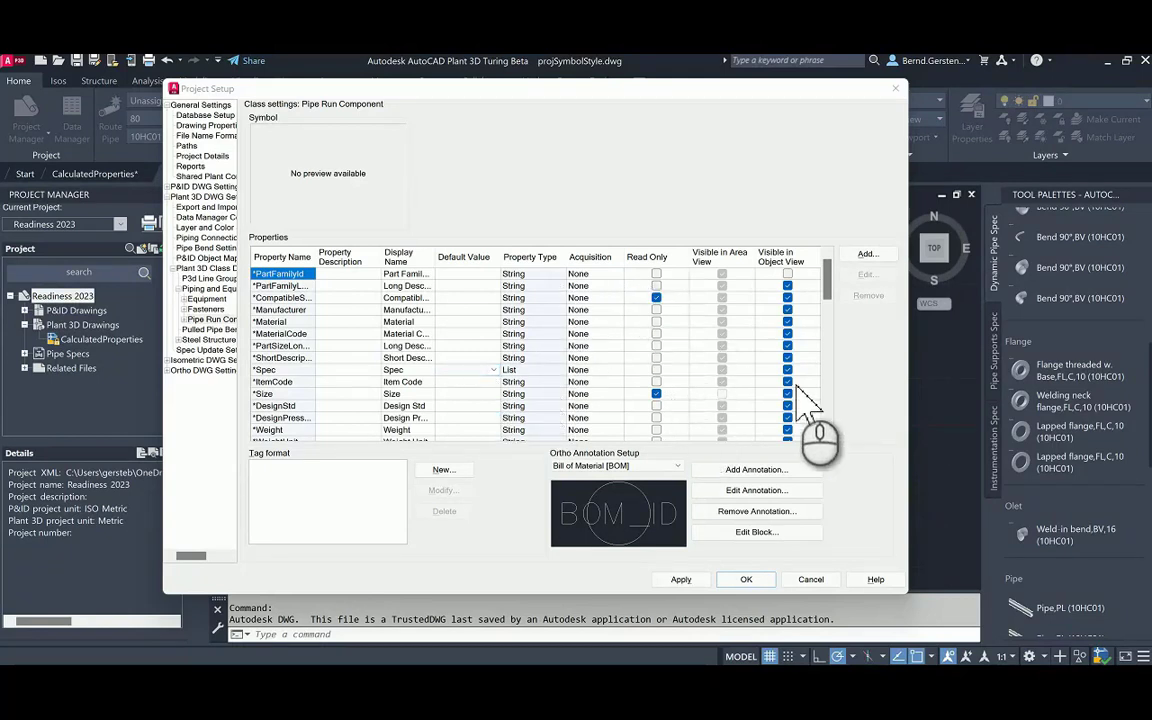
Step: Examine the expression of the existing AlreadyAdded calculated property in the Pipe Run Component class, and close its editor without changes
left_click(721, 393)
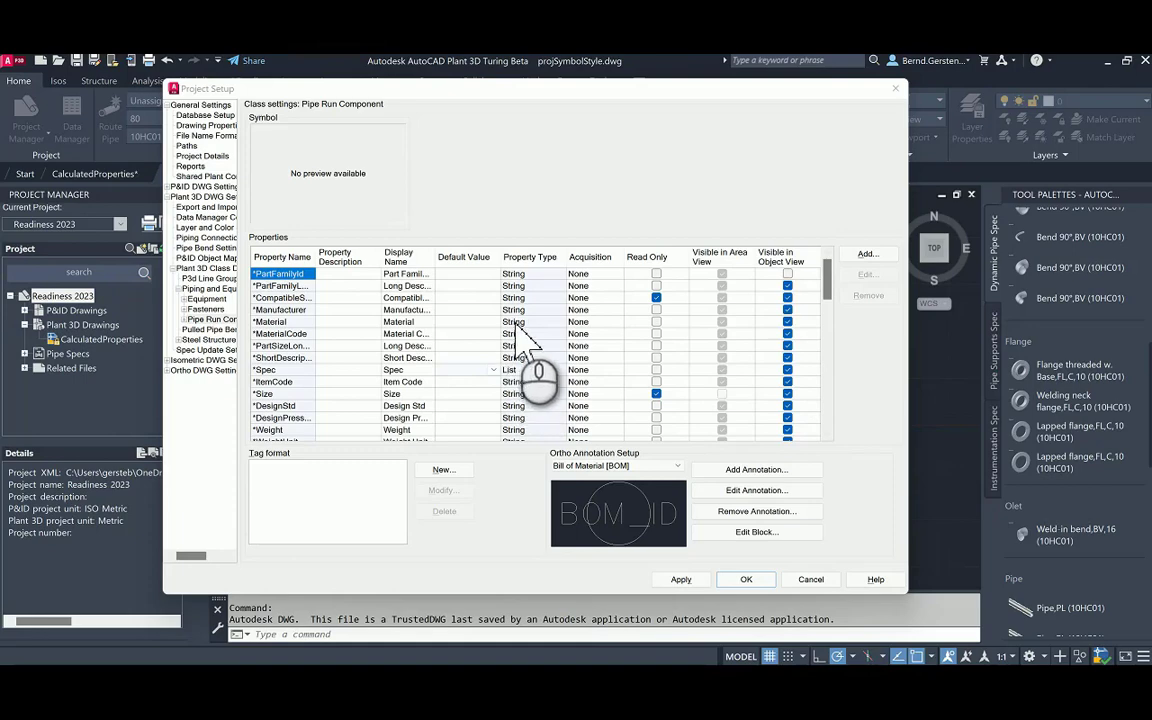
scroll(525, 375, "down", 10)
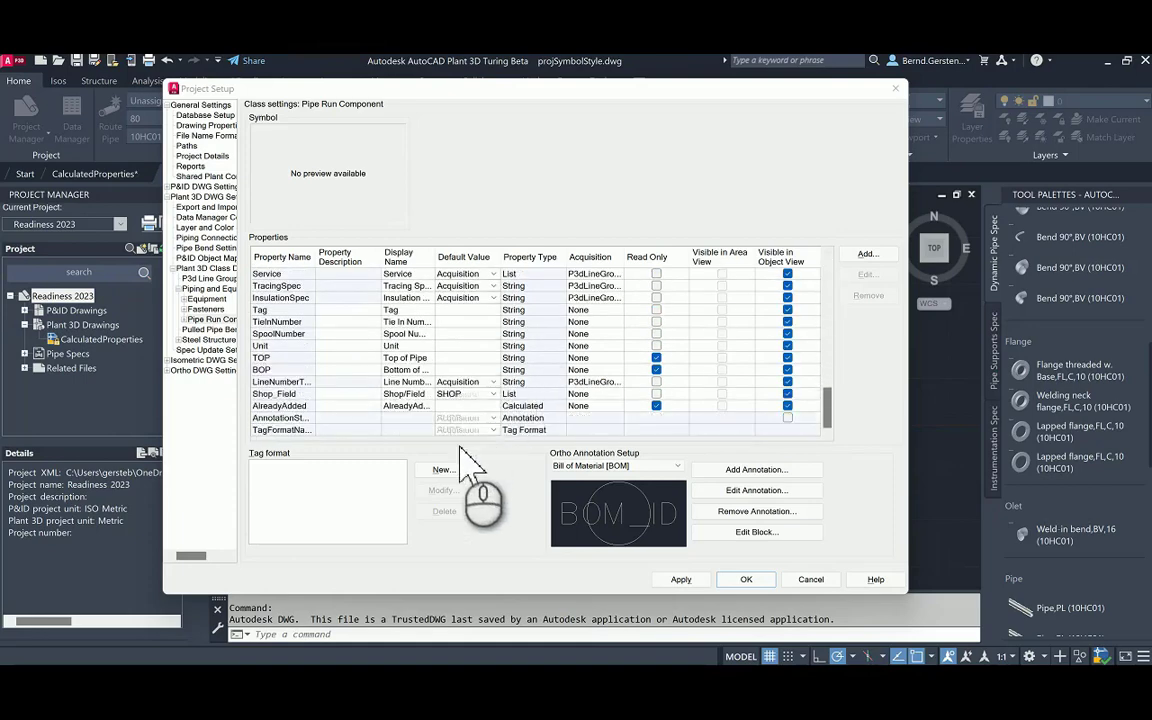
left_click(520, 406)
left_click(515, 408)
left_click(517, 406)
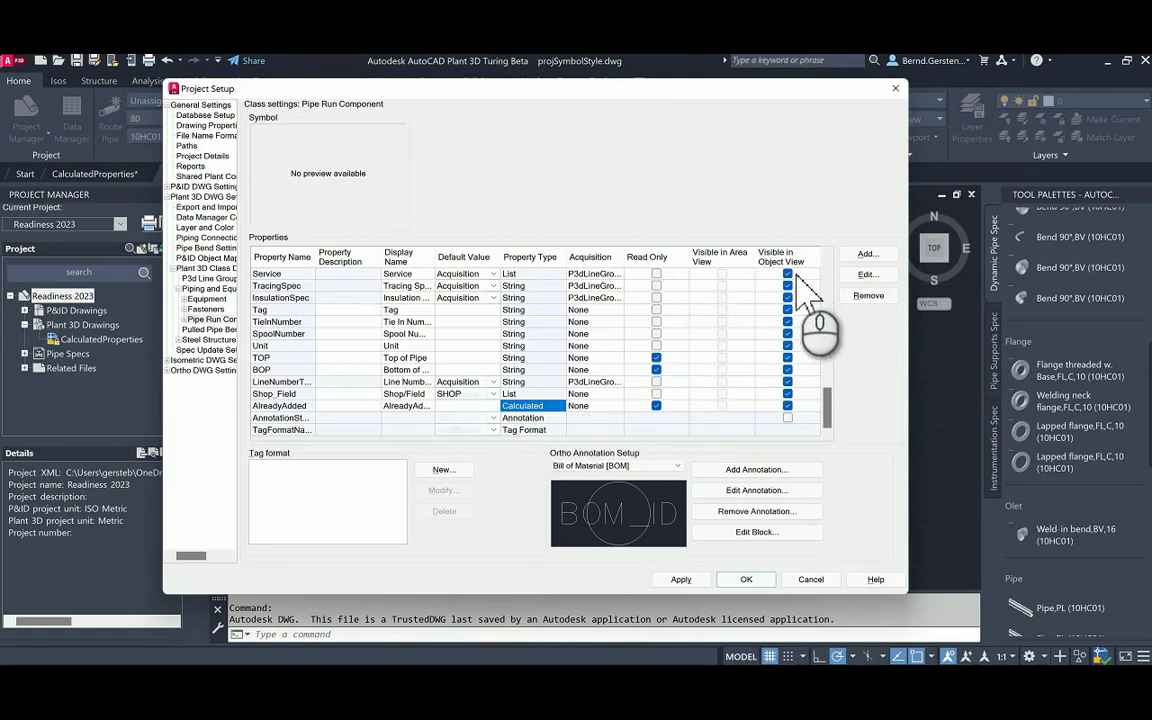
left_click(867, 275)
left_click_drag(748, 225, 514, 231)
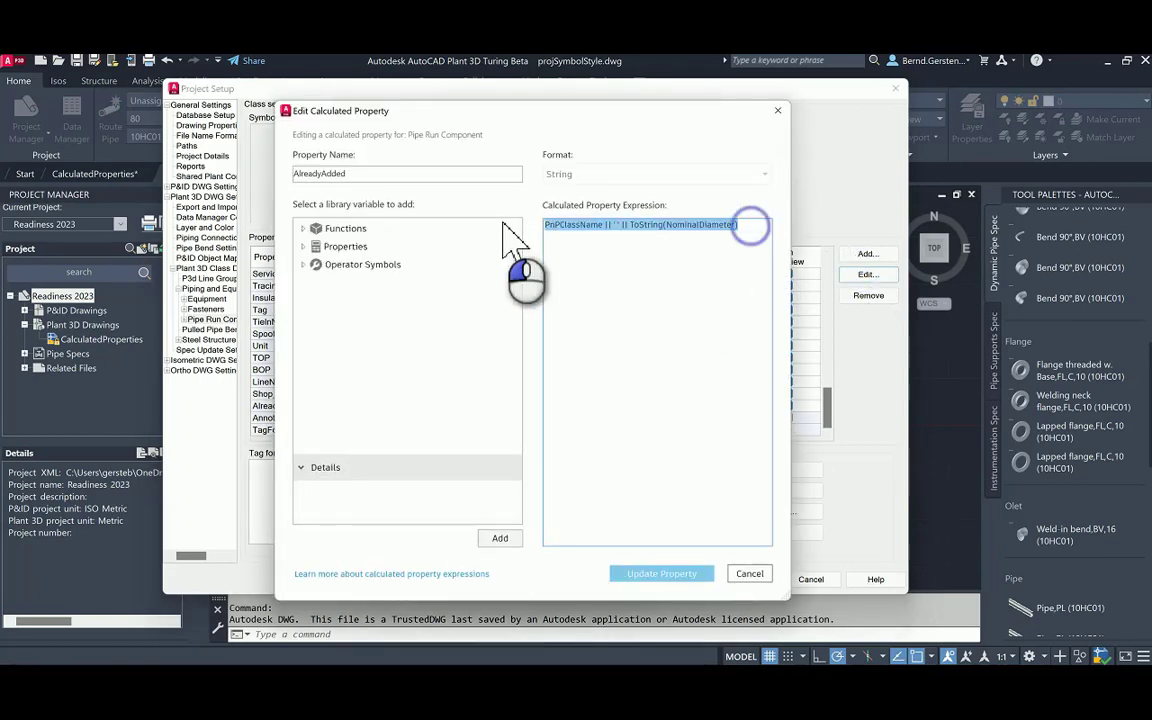
left_click(750, 574)
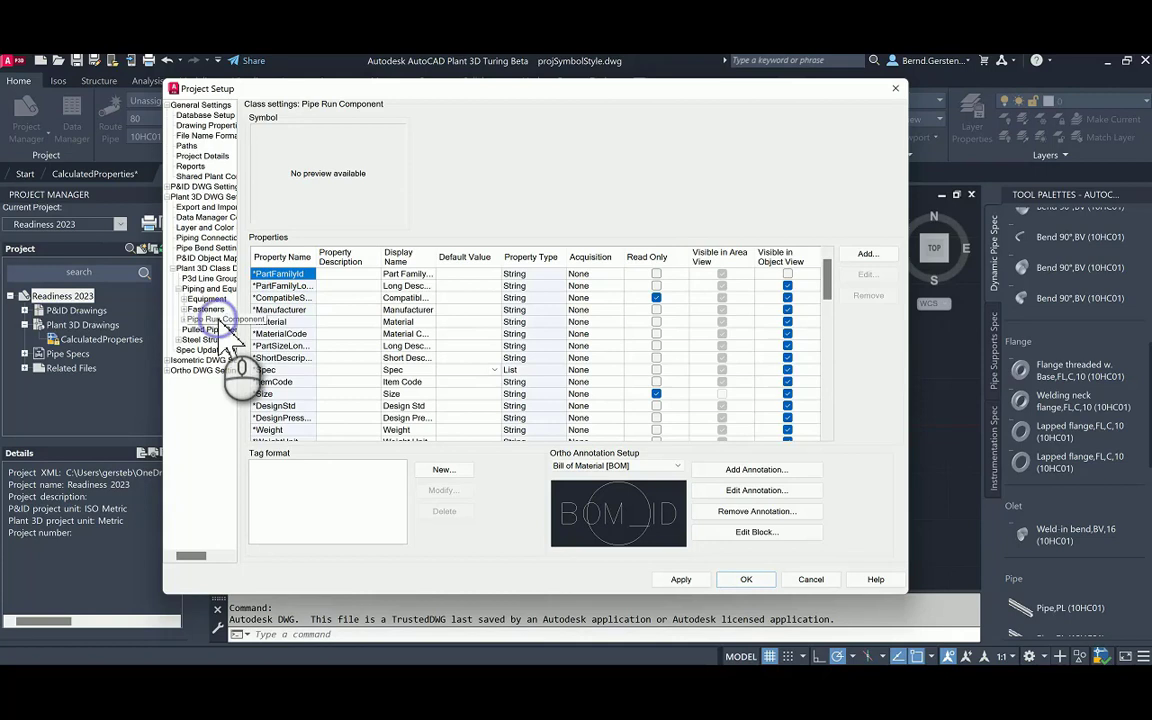
Step: Start a new calculated property named CalculatedProperty for the Pipe Run Component class, using the String format
left_click(223, 318)
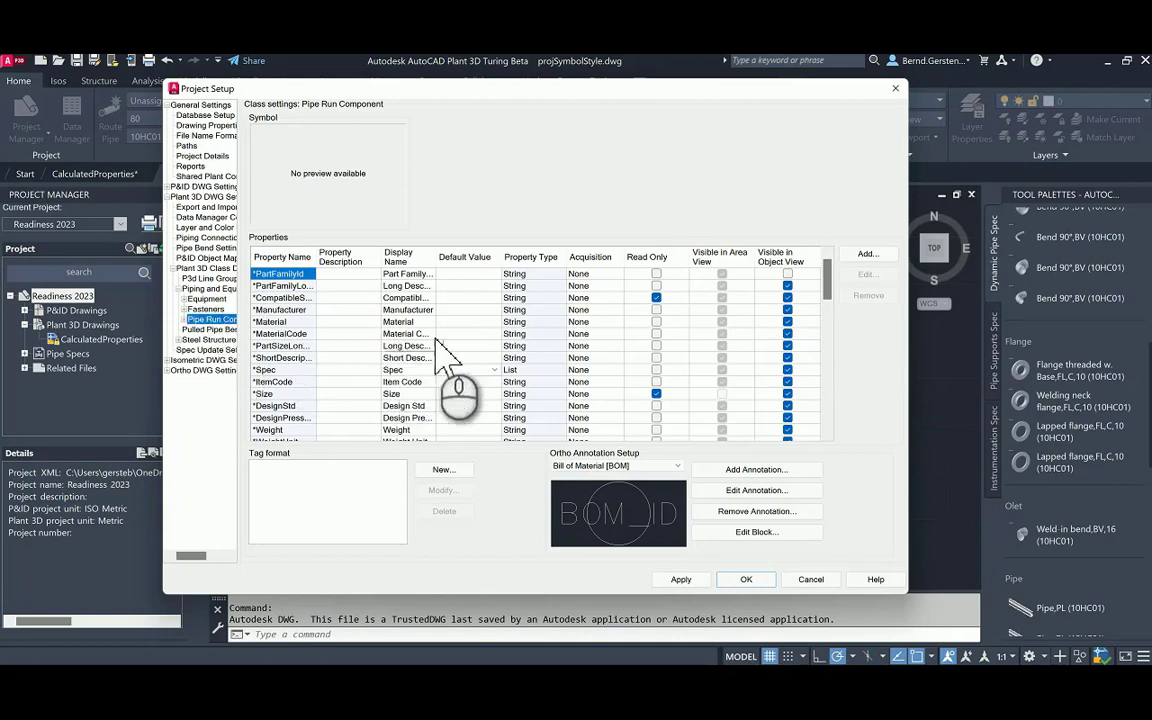
left_click(866, 253)
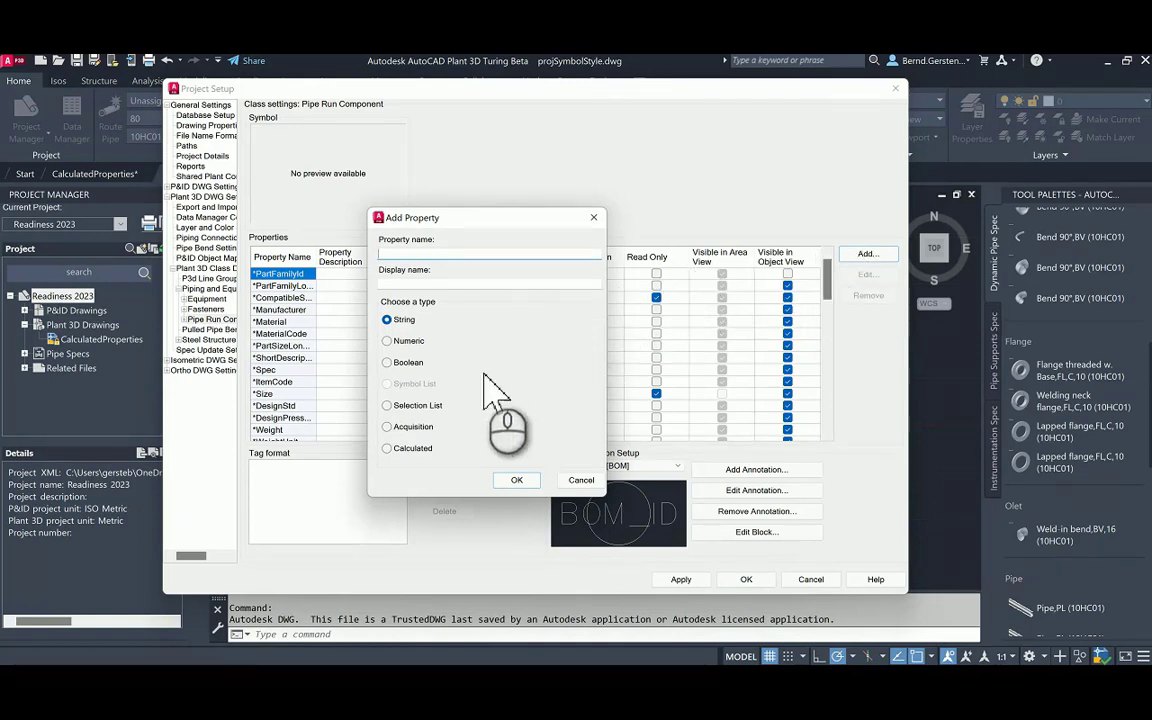
left_click(387, 447)
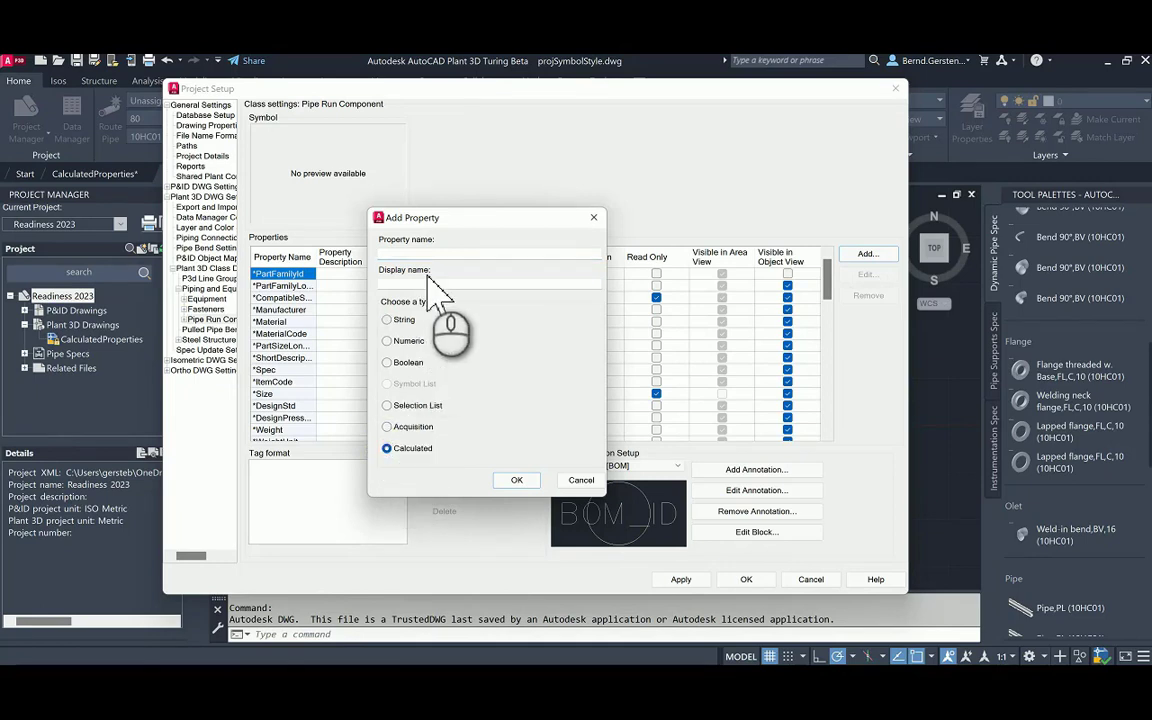
left_click(451, 256)
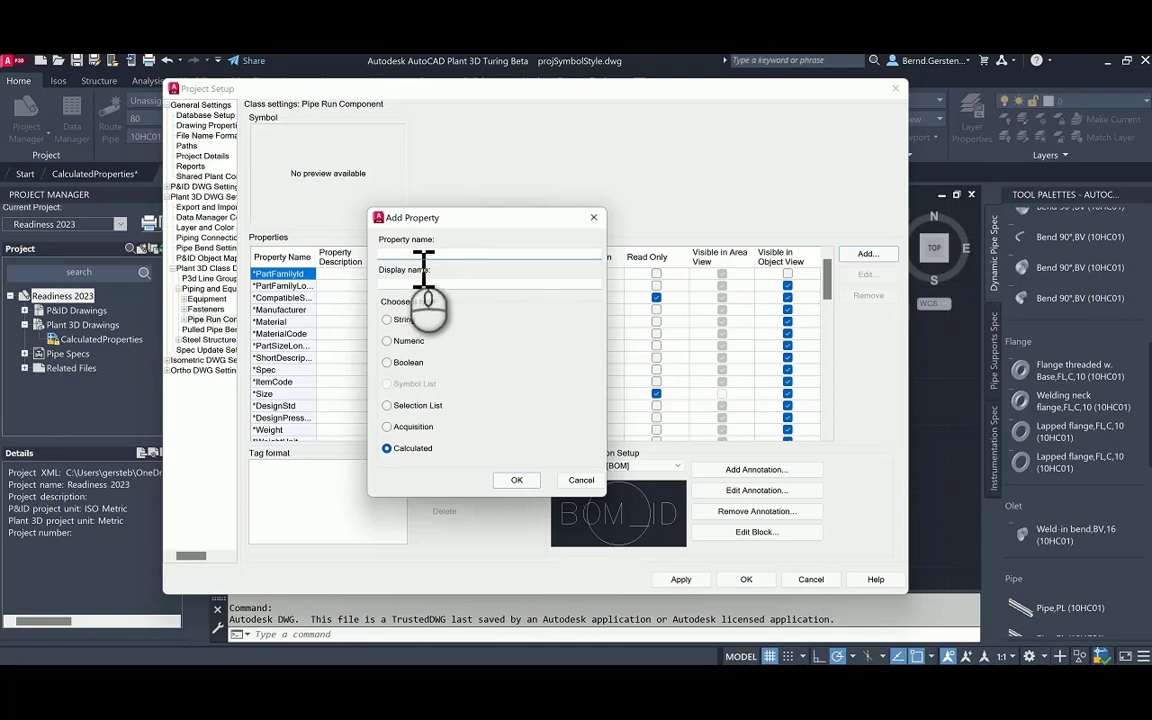
type("C")
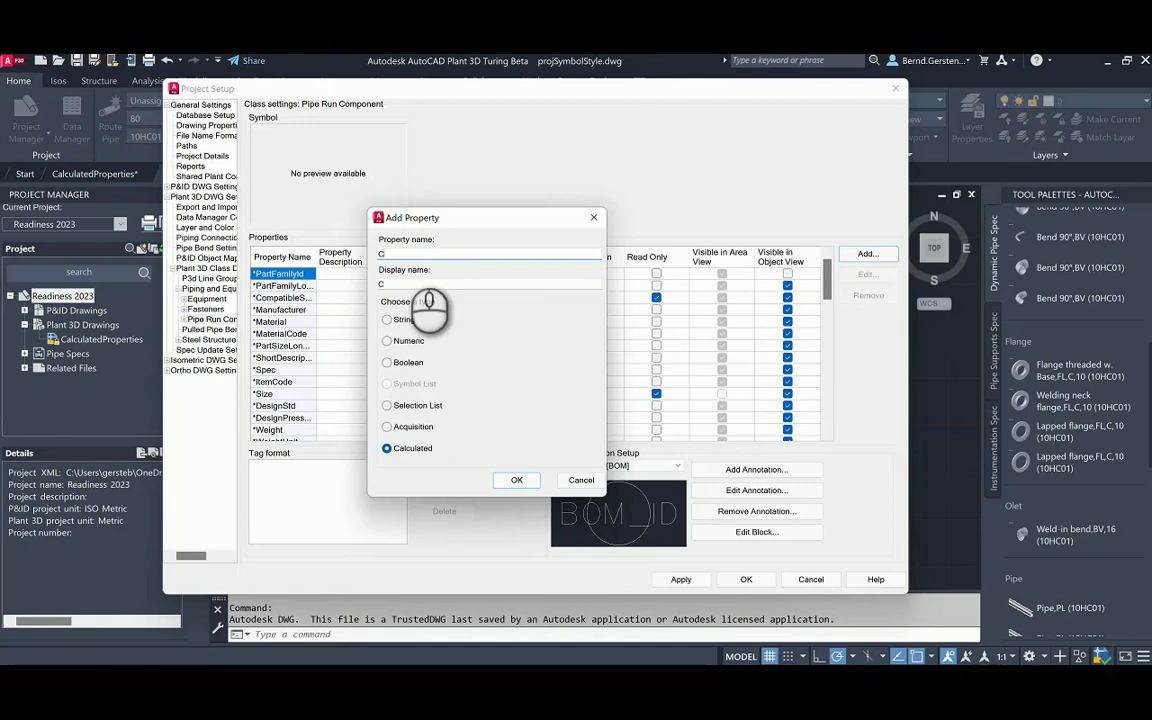
type("alculatedProperty")
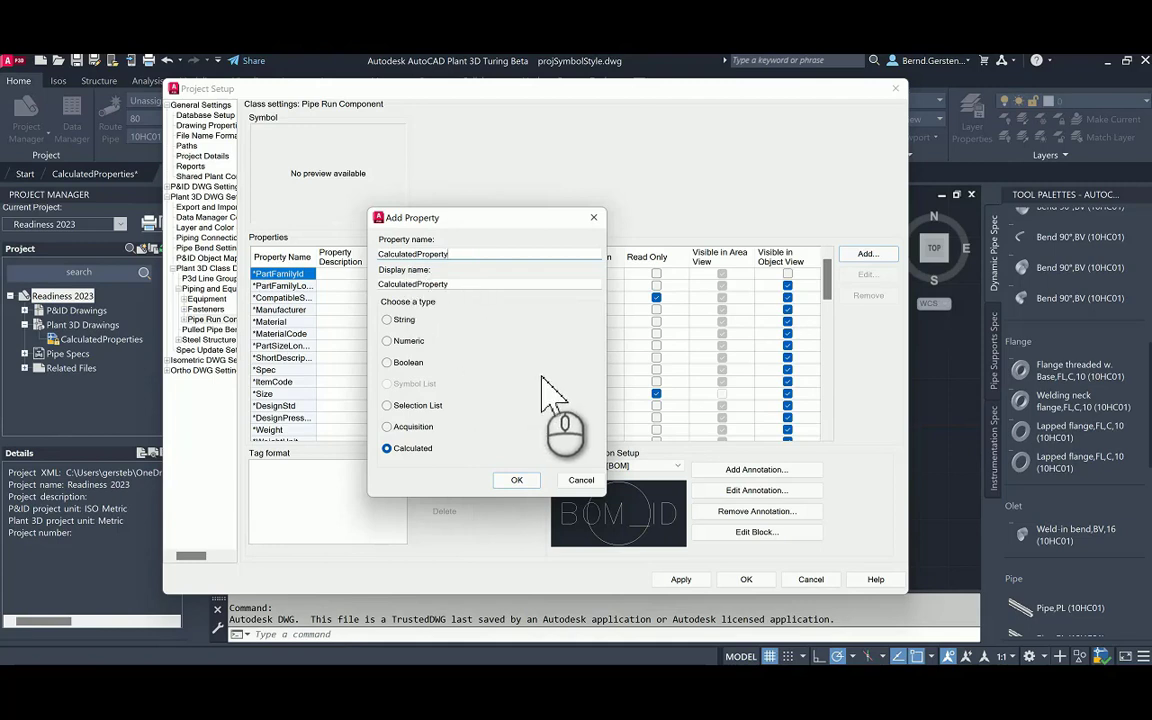
left_click(514, 481)
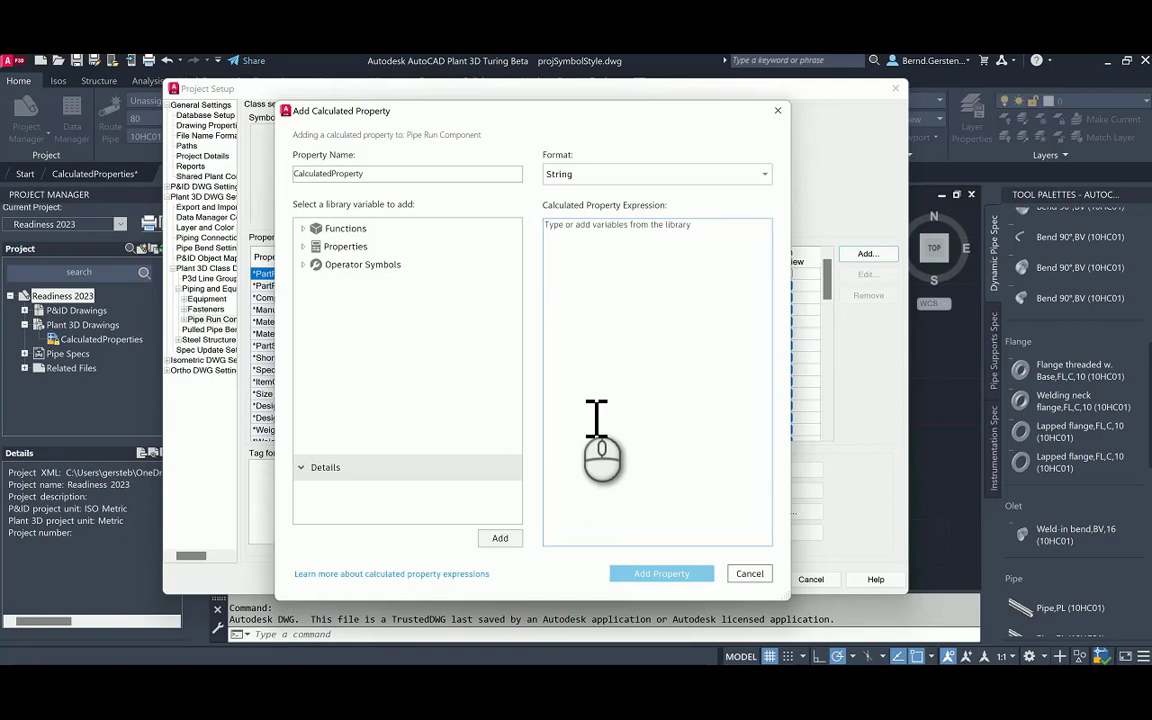
left_click(670, 176)
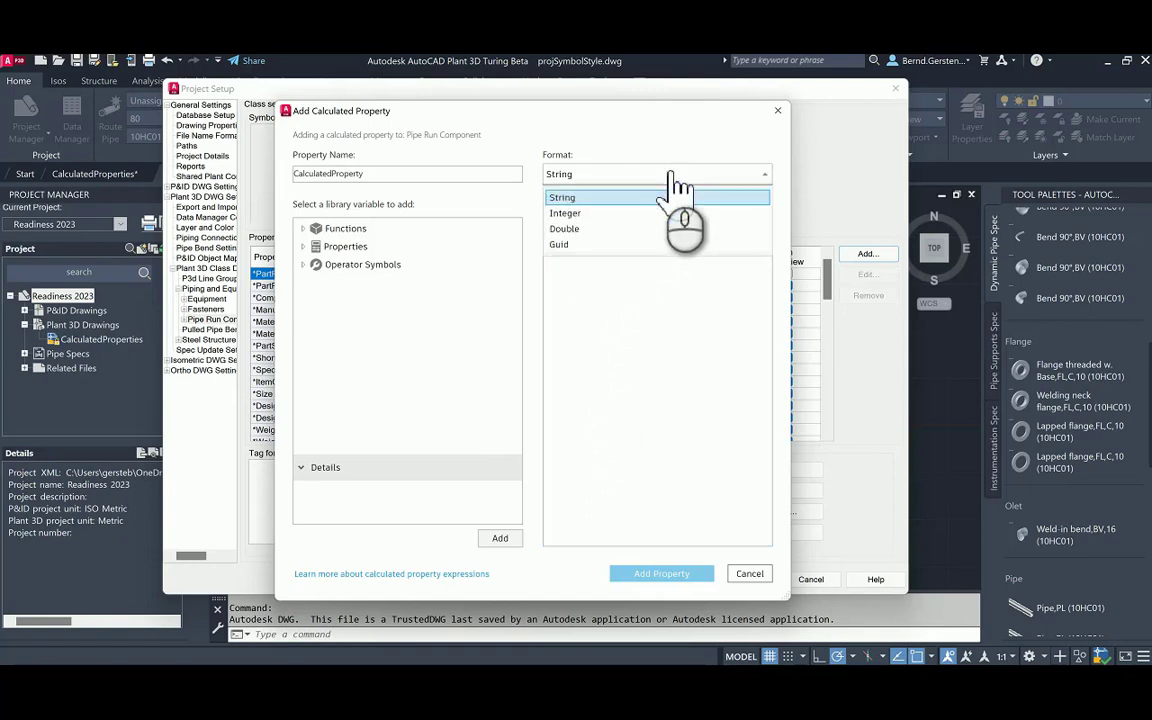
left_click(607, 198)
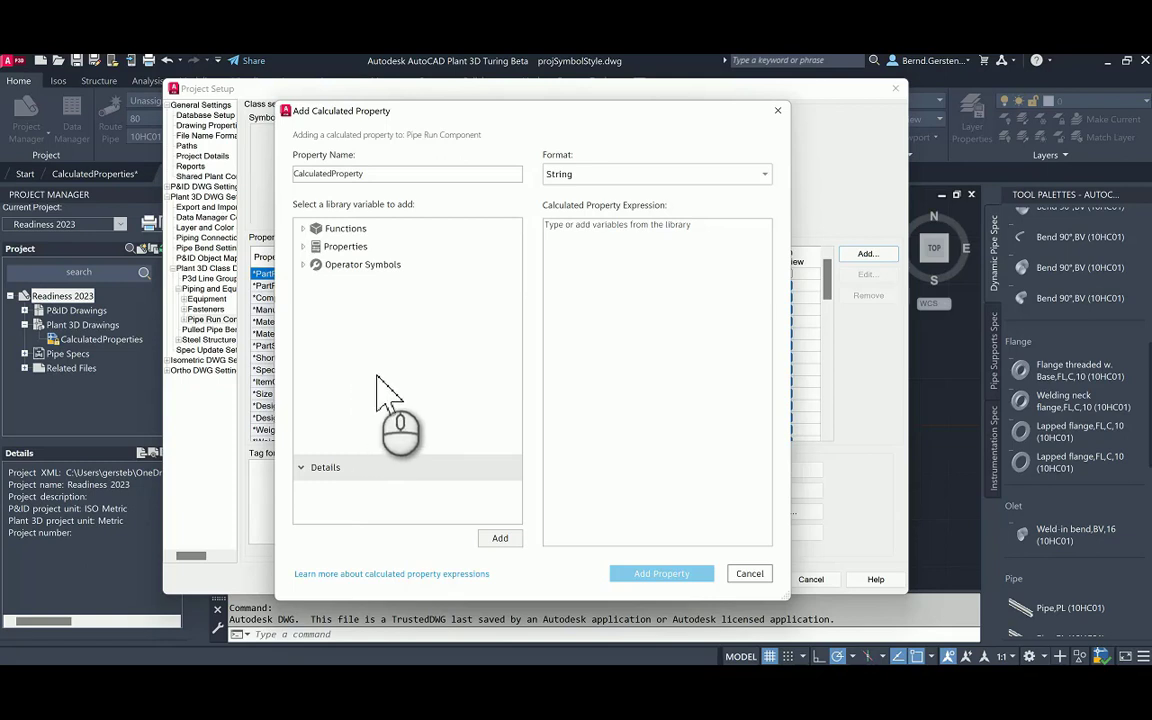
Step: Examine the properties offered in the expression library, including the details of Manufacturer and AlreadyAdded
left_click(303, 246)
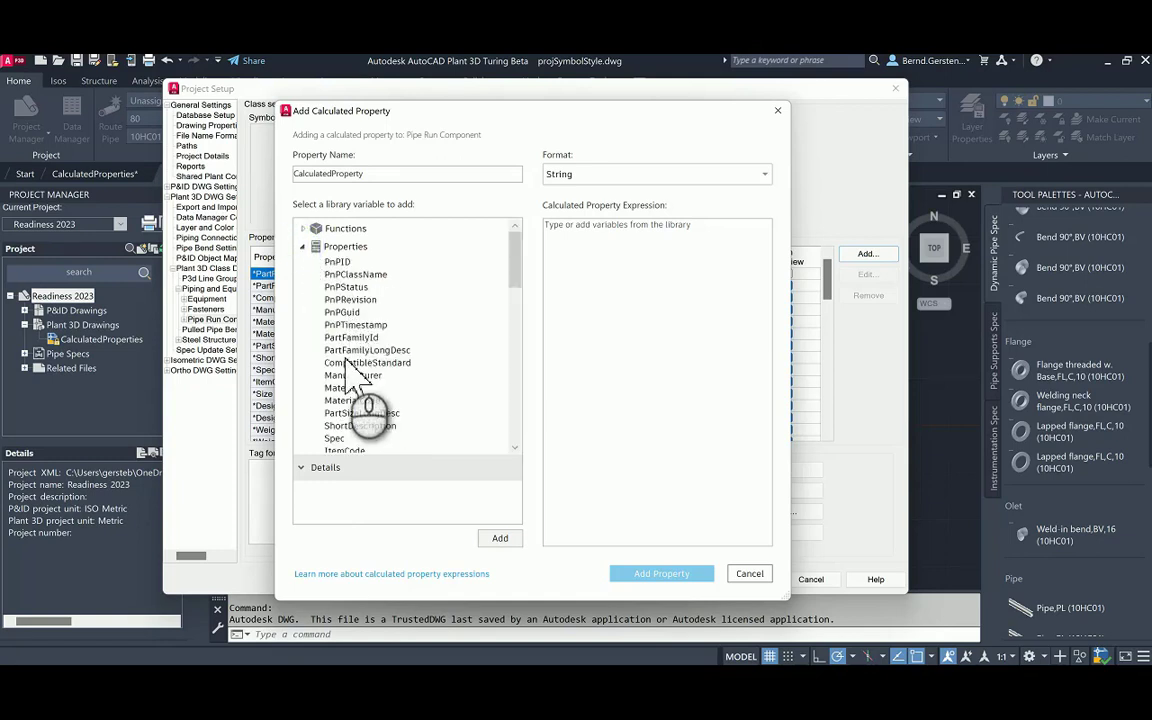
left_click(351, 375)
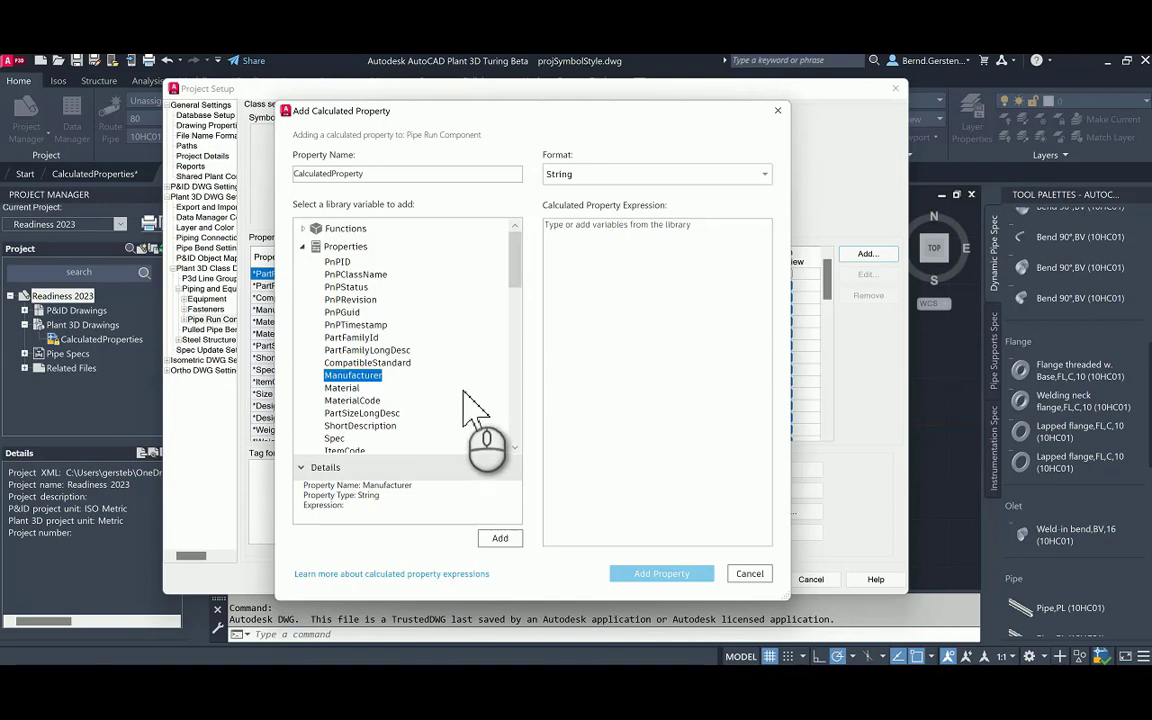
scroll(475, 410, "down", 10)
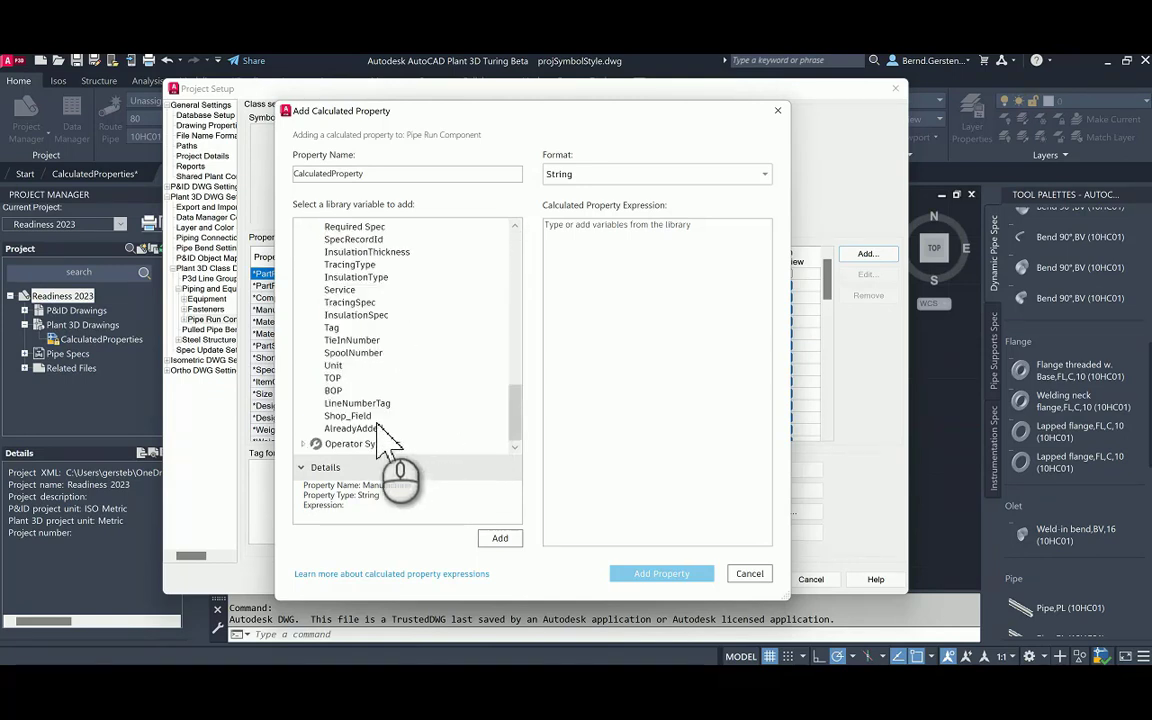
left_click(370, 429)
left_click(500, 538)
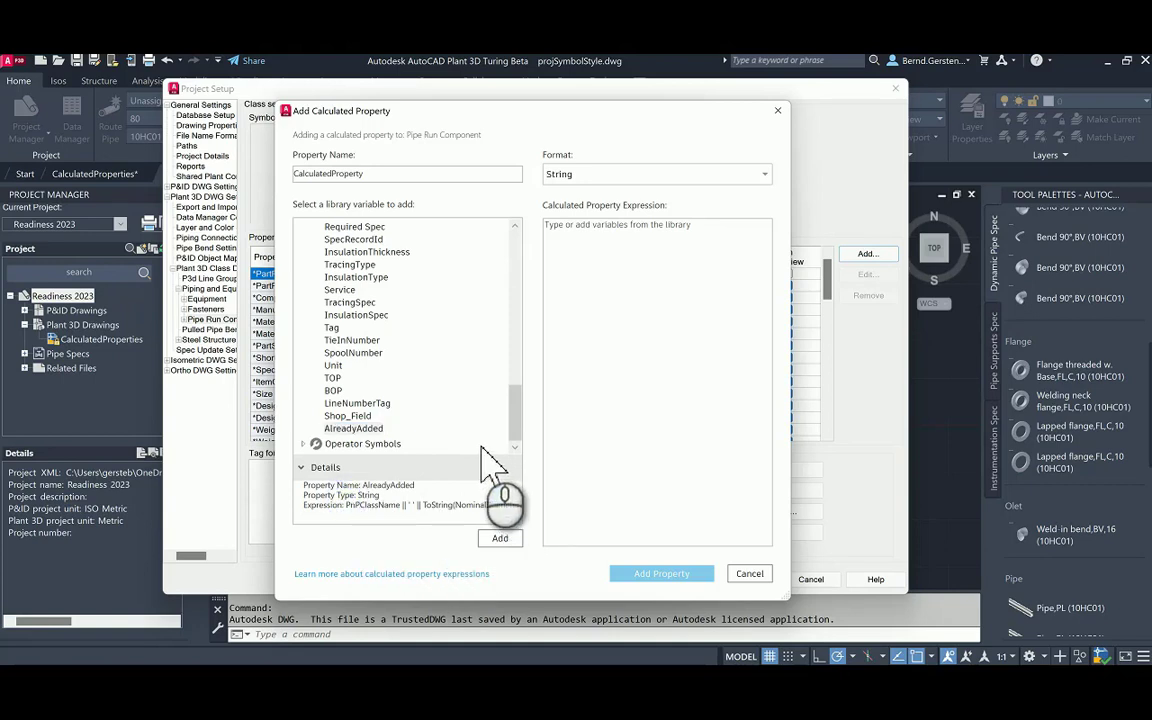
scroll(325, 295, "up", 10)
left_click(305, 246)
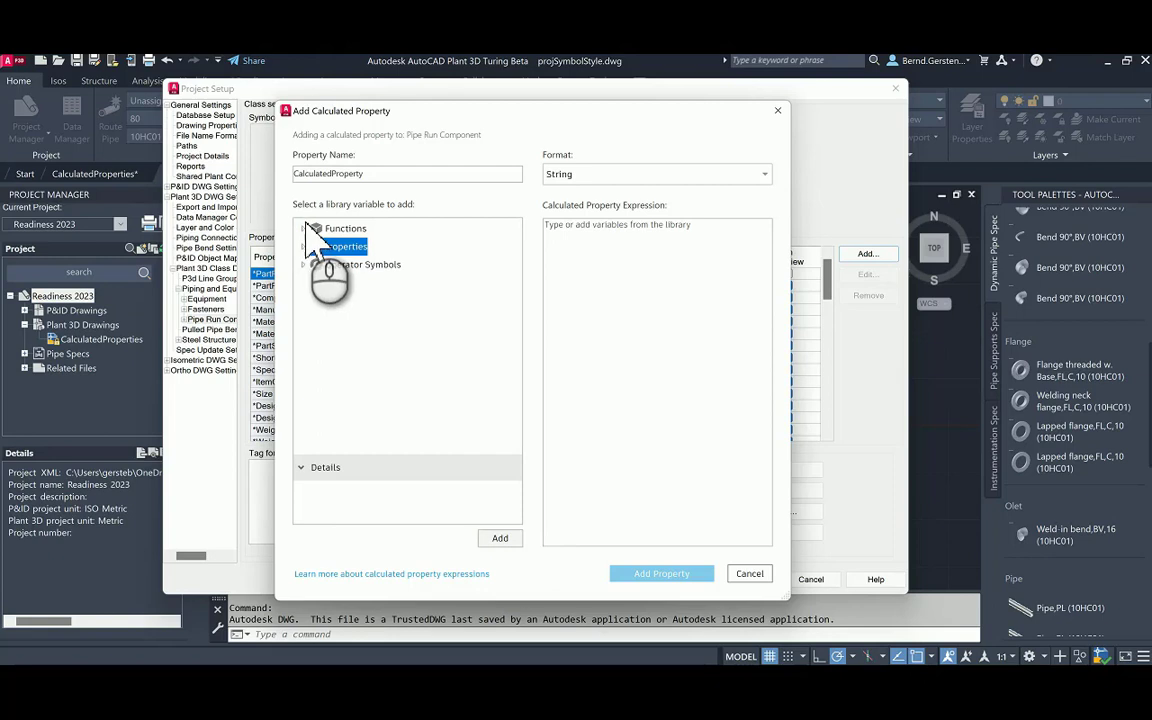
Step: Examine the syntax and descriptions of the library functions ToString, Substring, ToUpper, ToLower and ToNumber
left_click(305, 228)
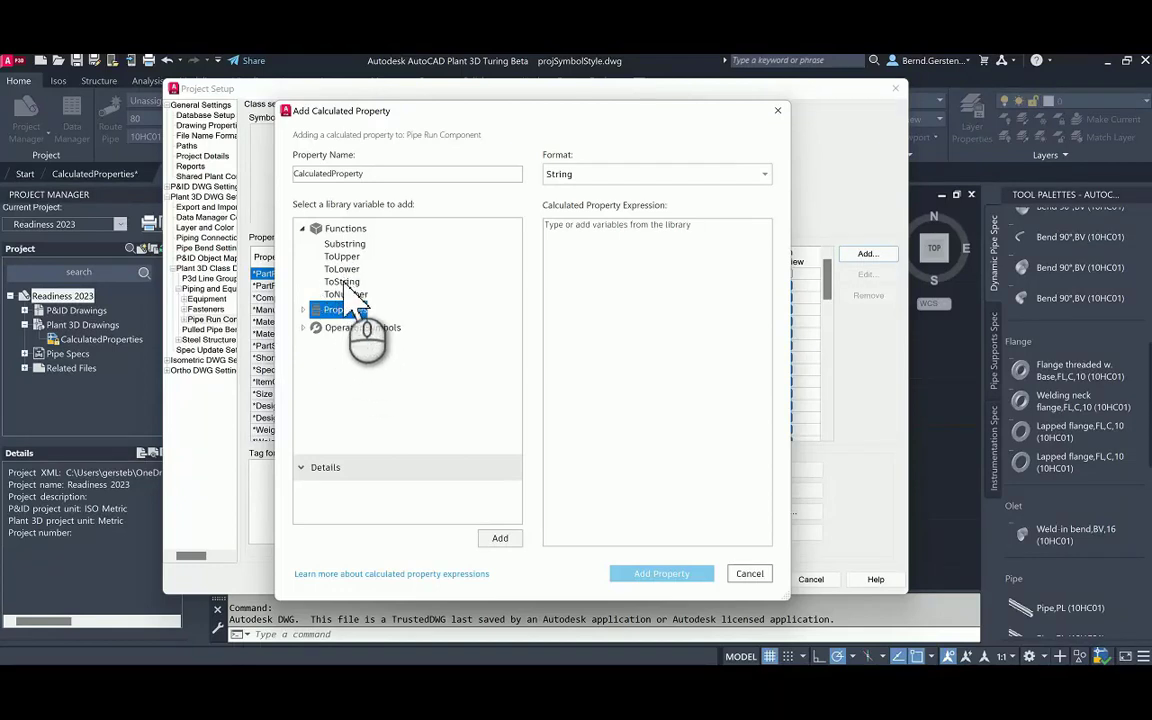
left_click(342, 281)
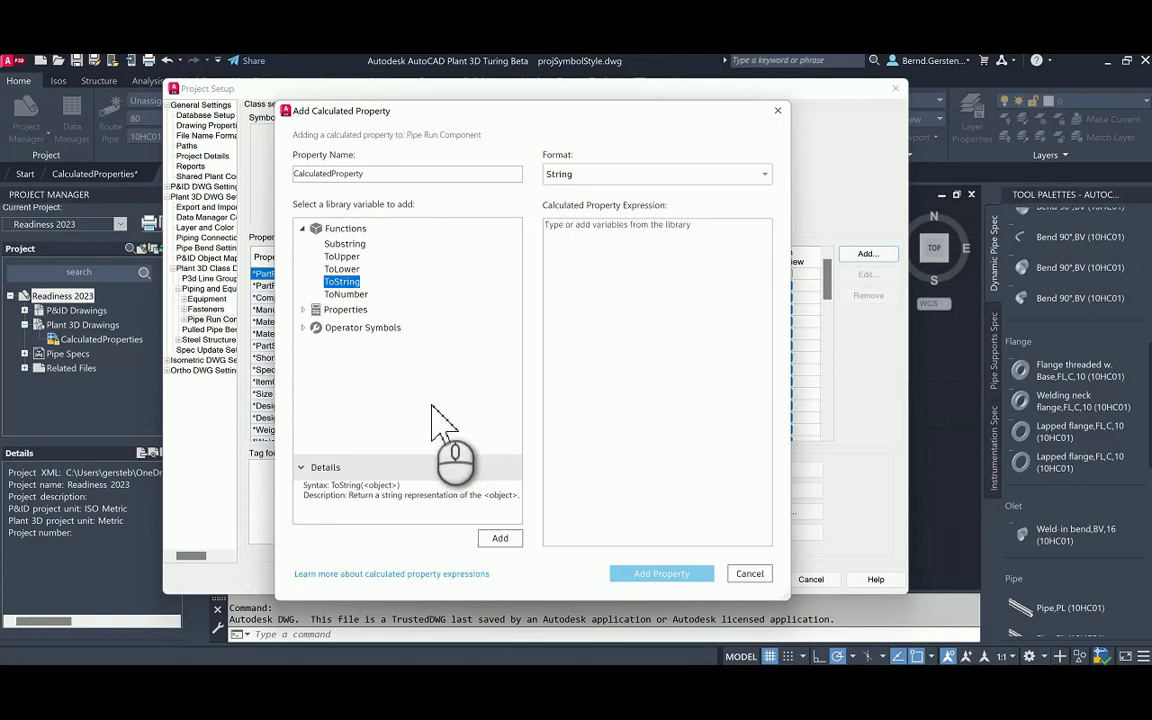
left_click(345, 245)
left_click(342, 257)
left_click(345, 269)
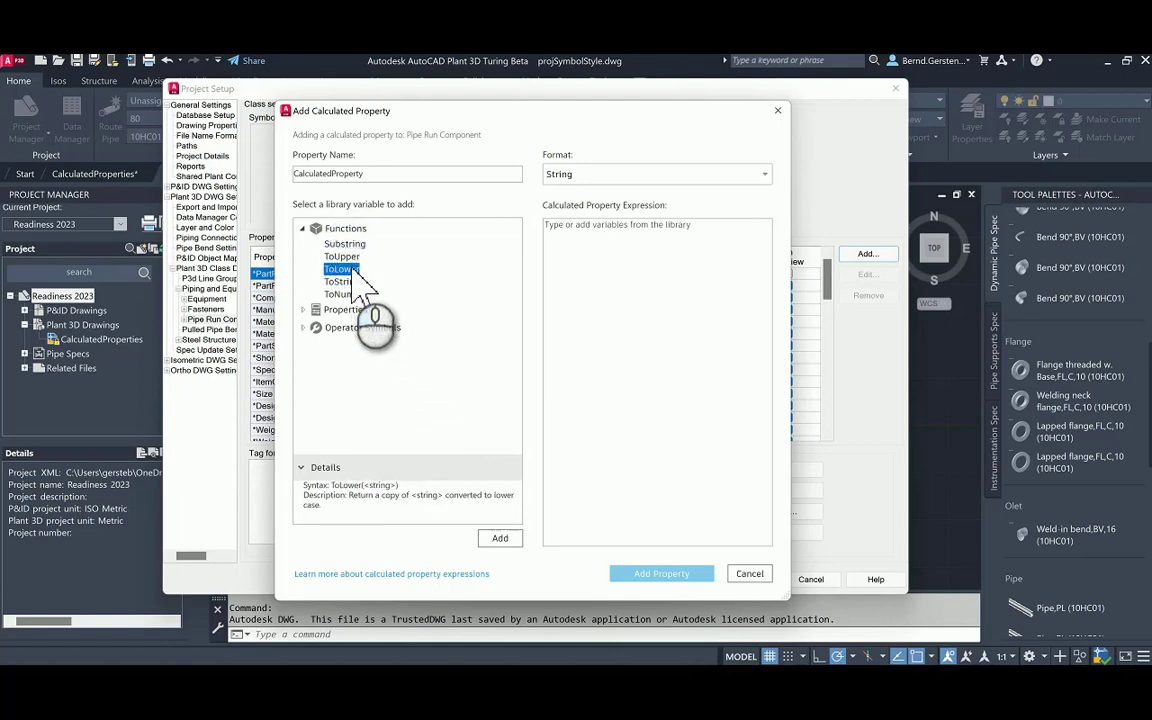
left_click(340, 282)
left_click(345, 294)
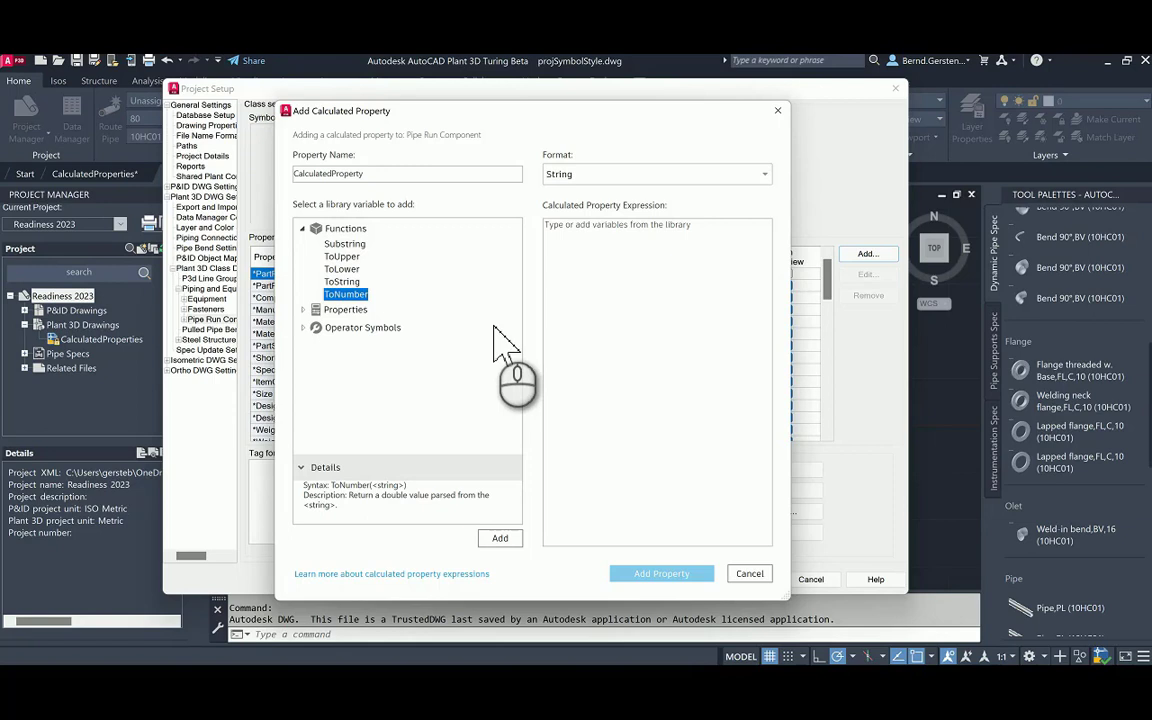
Step: Insert the PnPClassName property from the library as the first part of the calculated expression
left_click(304, 309)
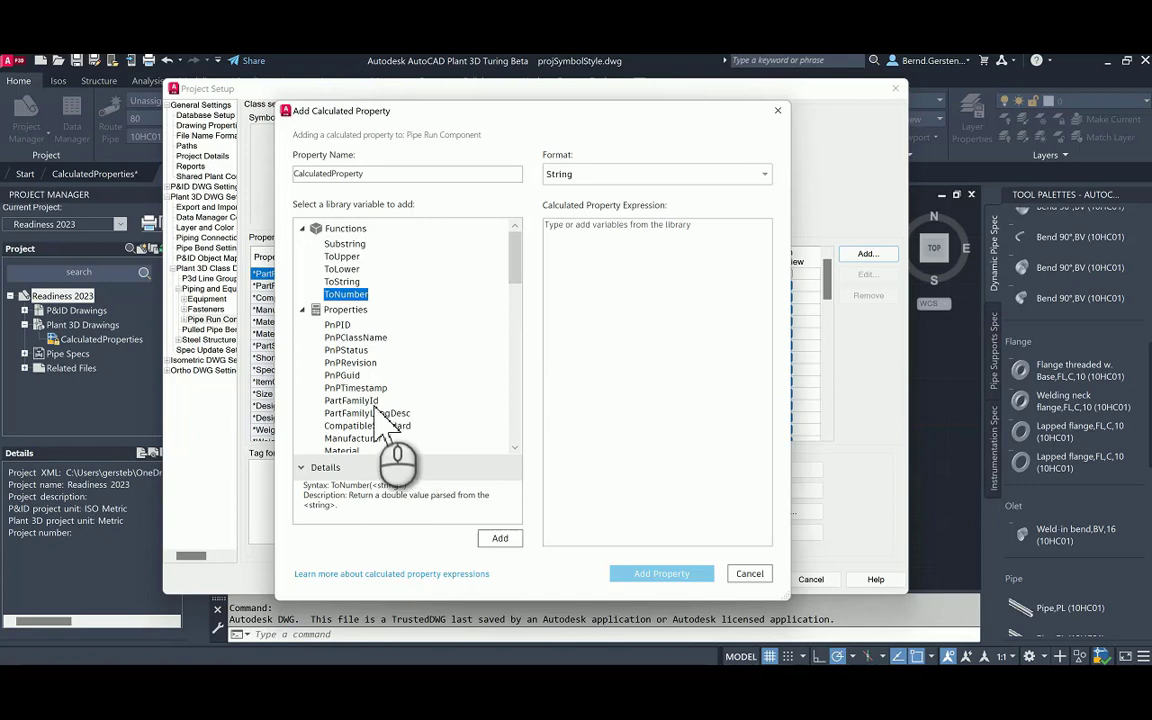
double_click(360, 338)
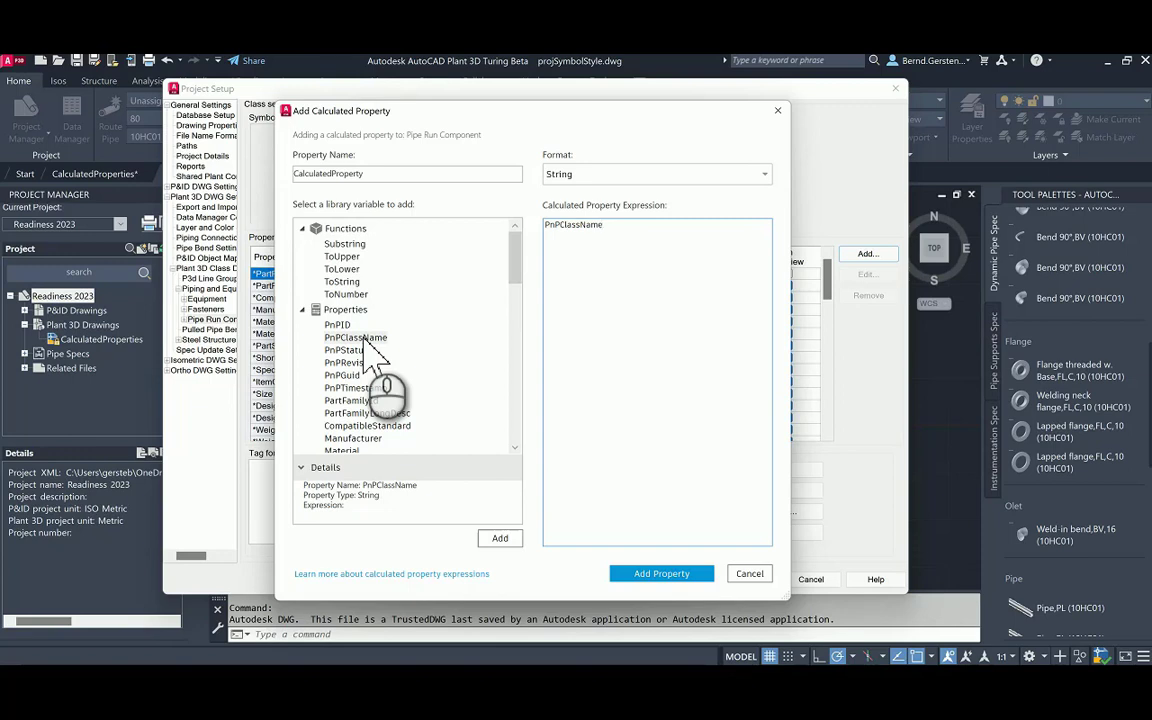
left_click(614, 265)
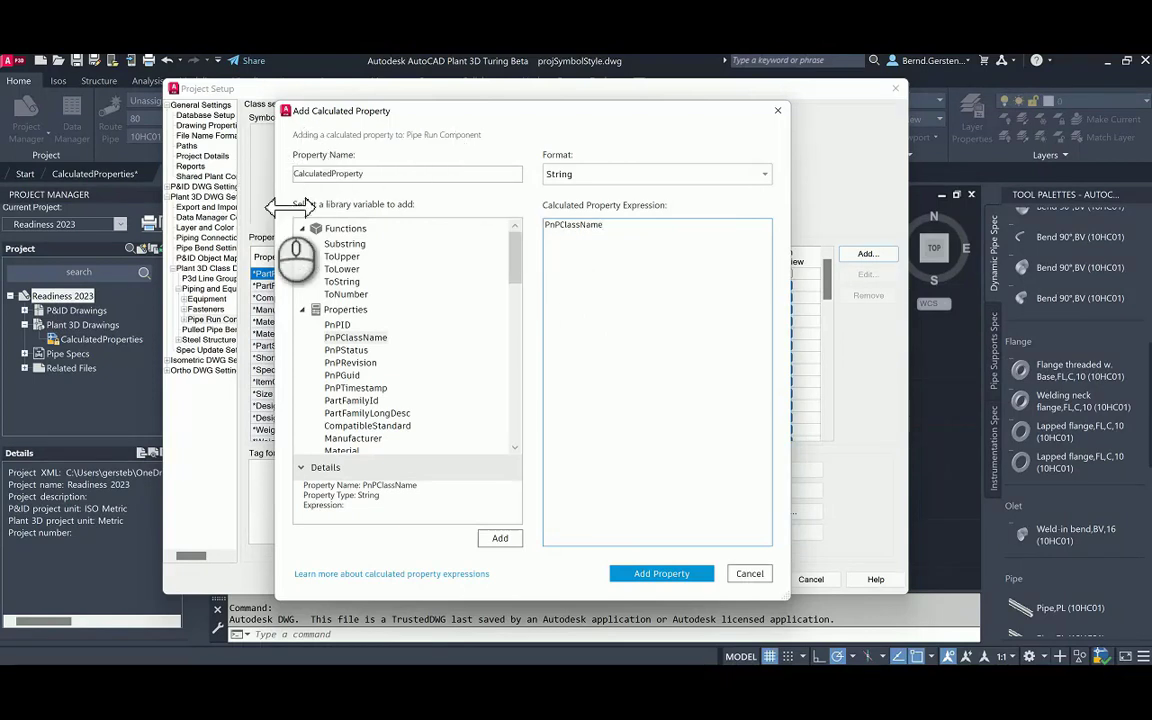
Step: Extend the expression after PnPClassName with a Concatenate operator, a quoted space ' ' and a second Concatenate operator
left_click(302, 228)
left_click(303, 246)
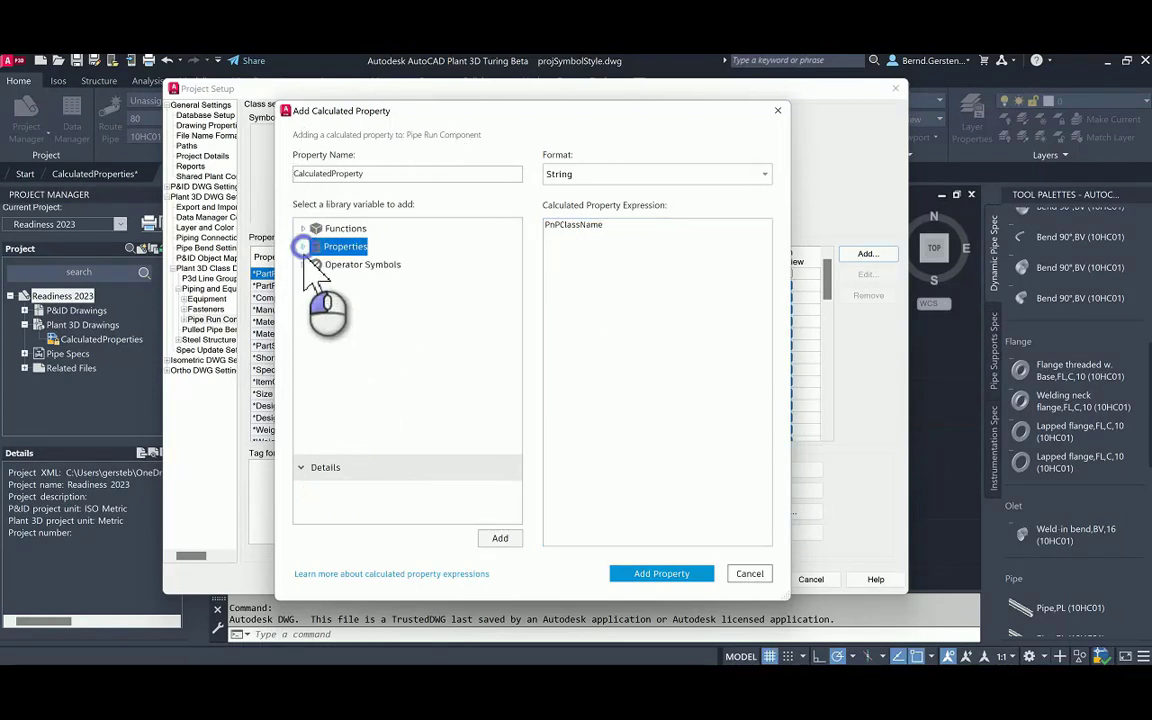
left_click(303, 264)
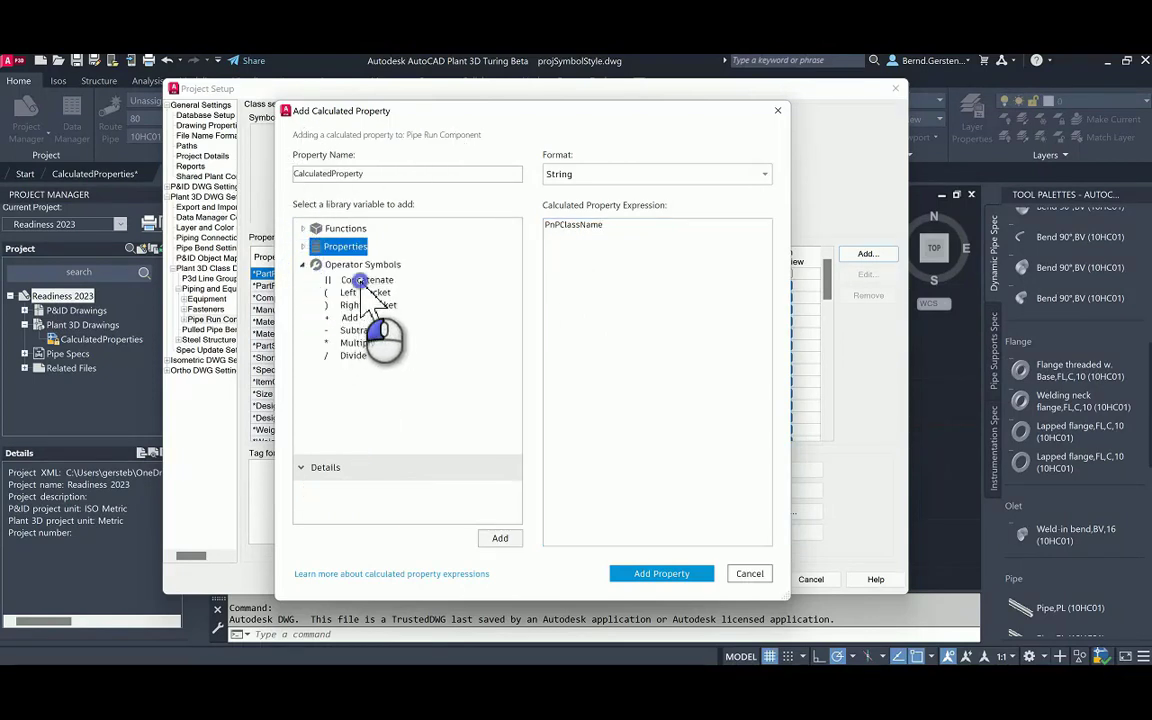
double_click(360, 281)
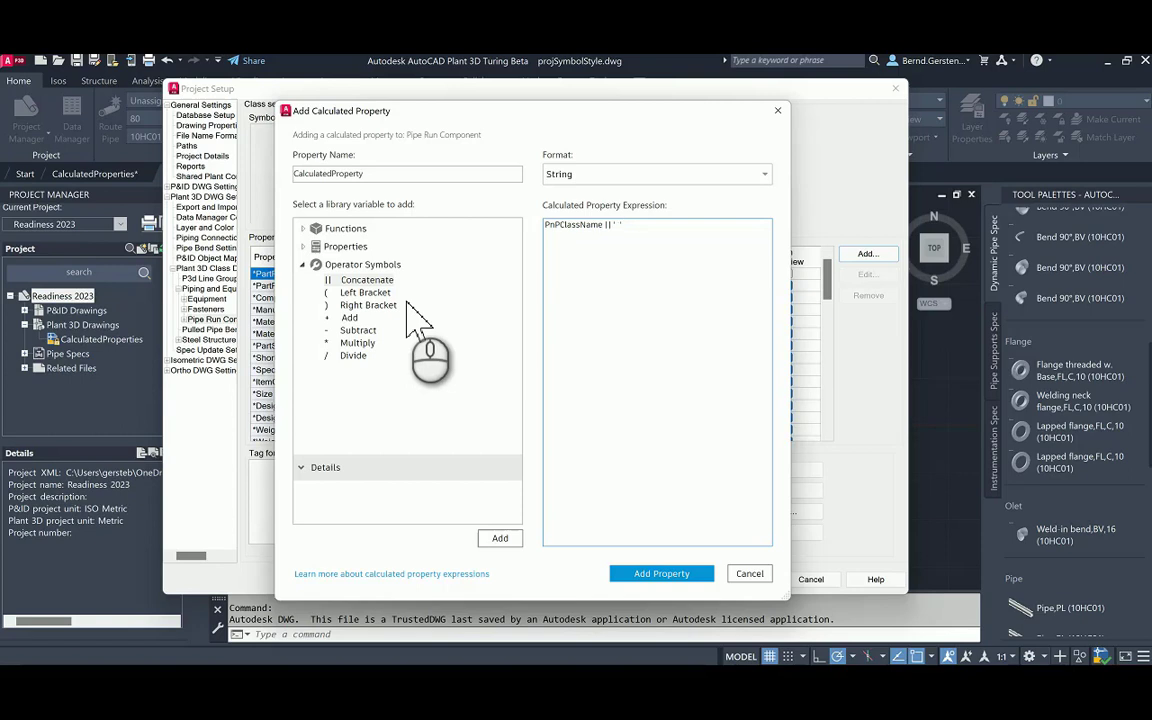
left_click(362, 281)
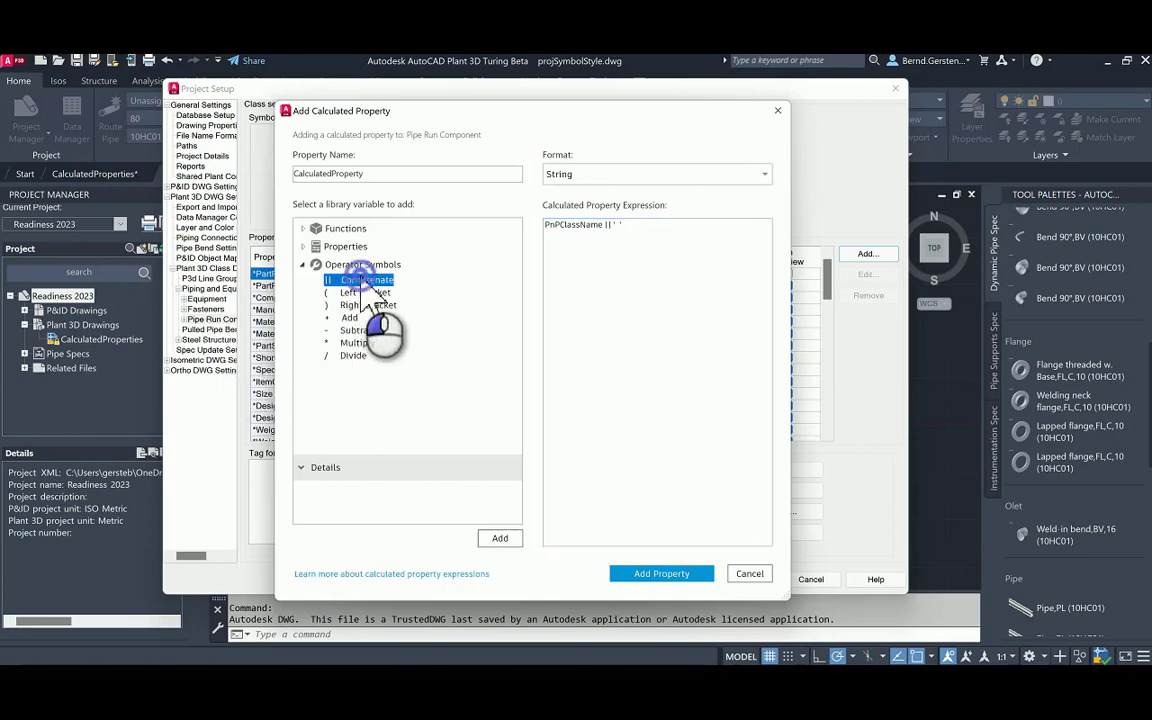
double_click(363, 281)
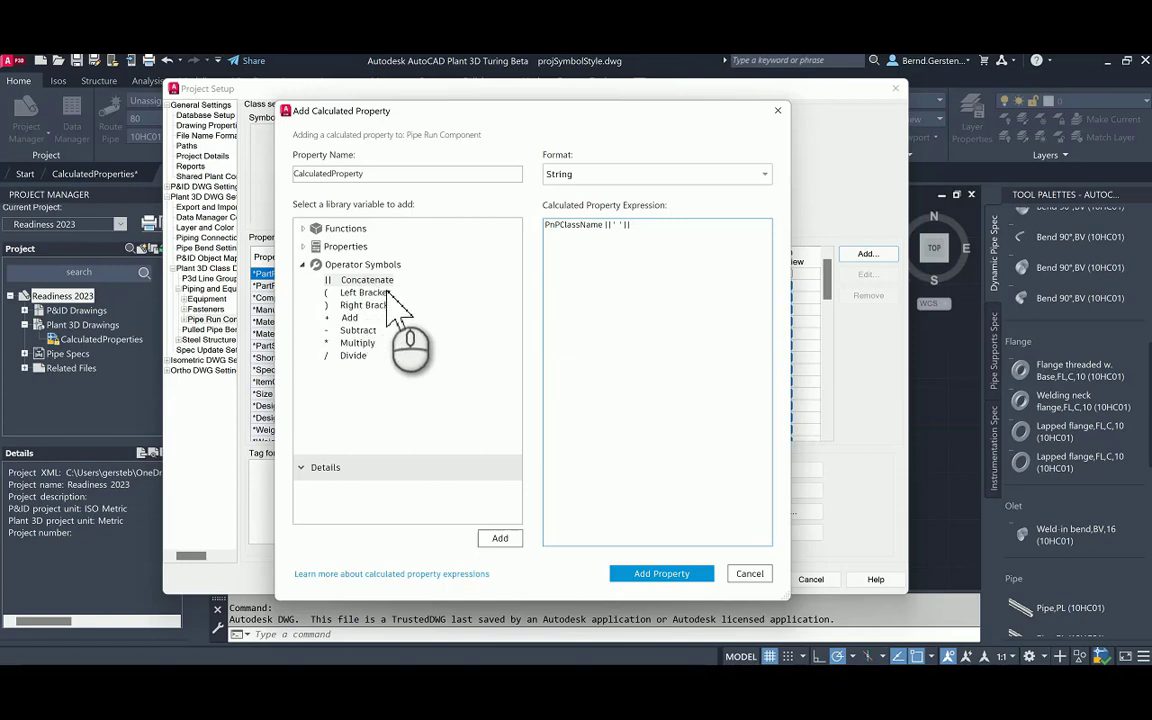
Step: Append the ShortDescription property to the end of the expression and add the calculated property to the Pipe Run Component class
left_click(303, 246)
scroll(398, 360, "up", 10)
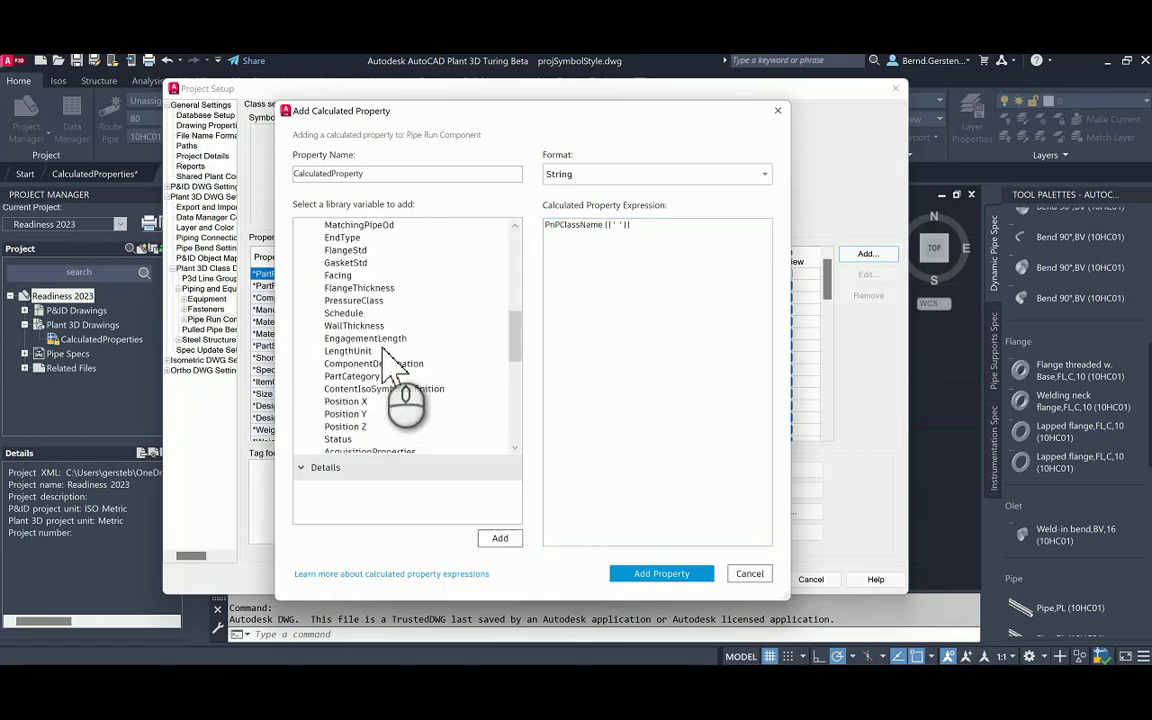
scroll(386, 365, "up", 1)
double_click(360, 313)
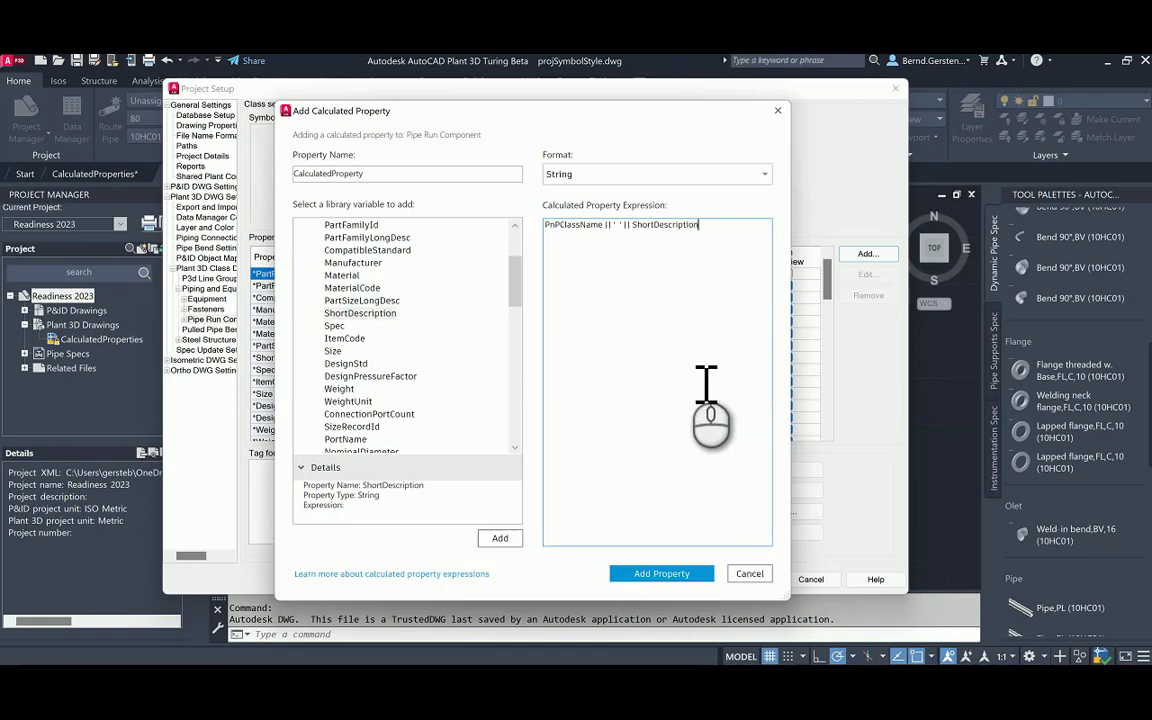
left_click(670, 574)
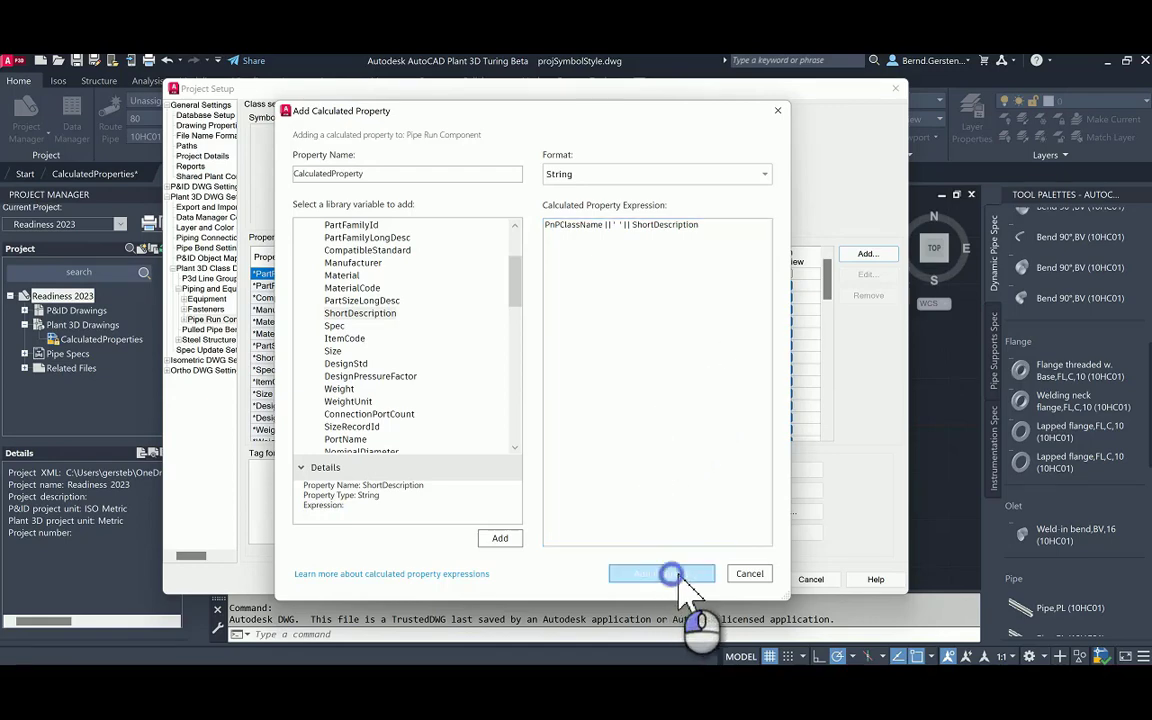
Step: Review the CalculatedProperty entry in the class property list and inspect its stored expression without changing it
scroll(637, 391, "down", 10)
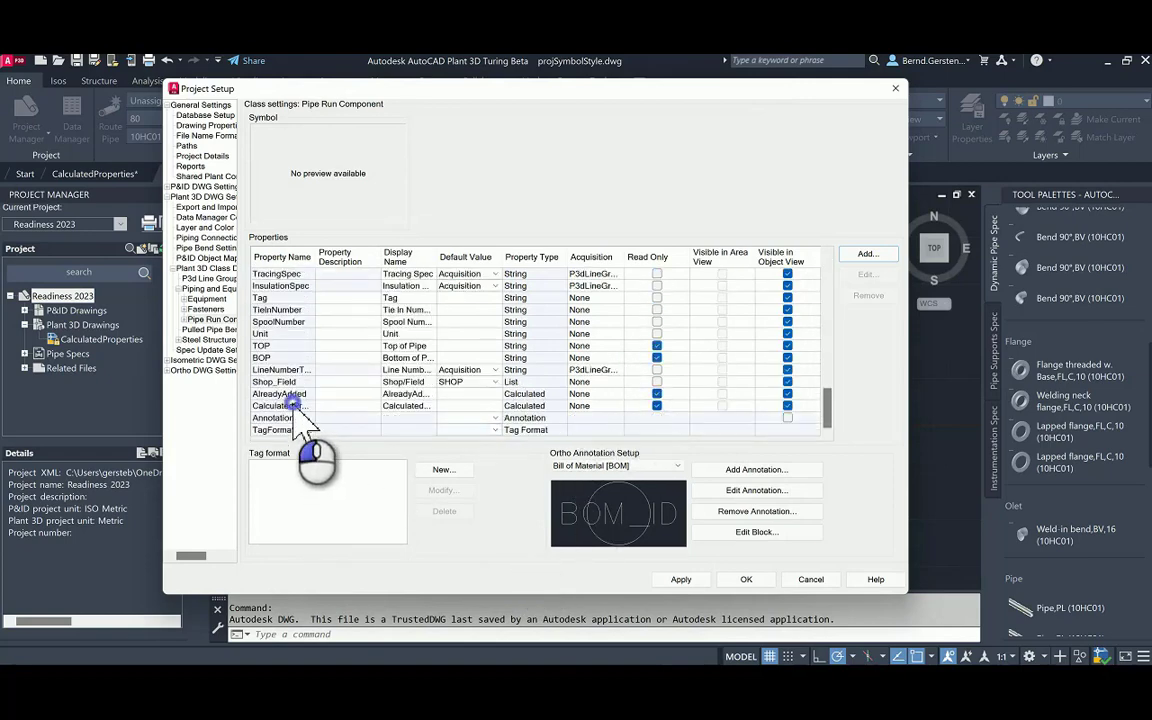
left_click(290, 406)
left_click(410, 406)
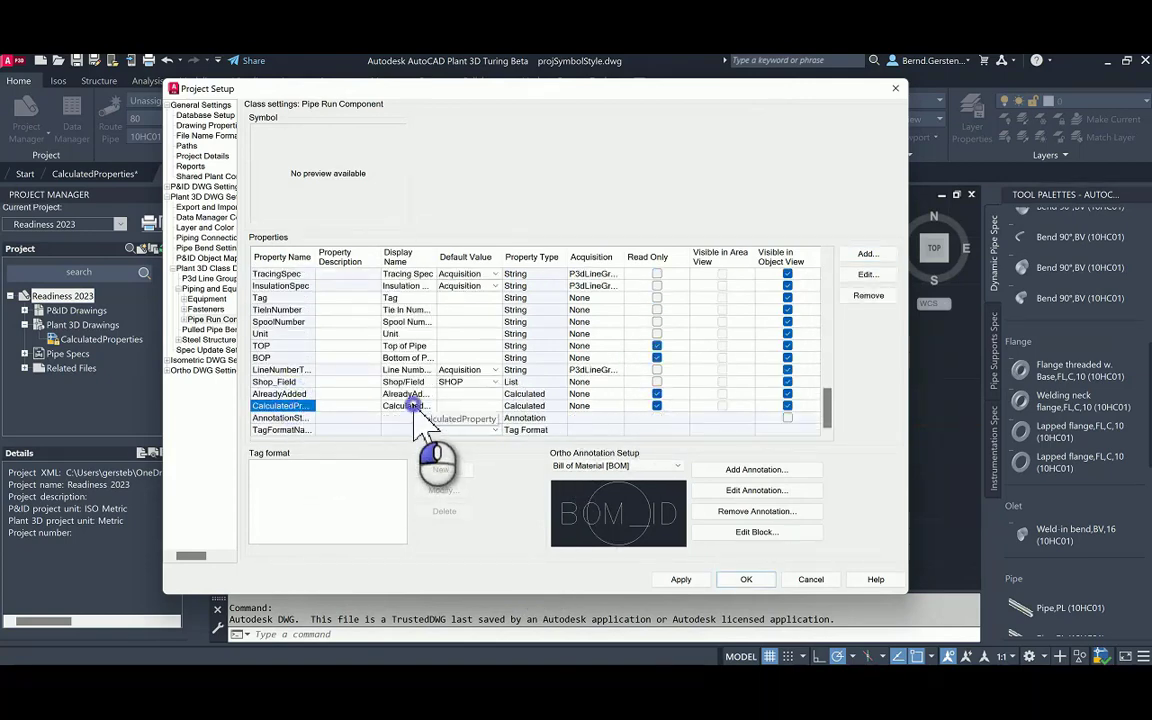
left_click(528, 406)
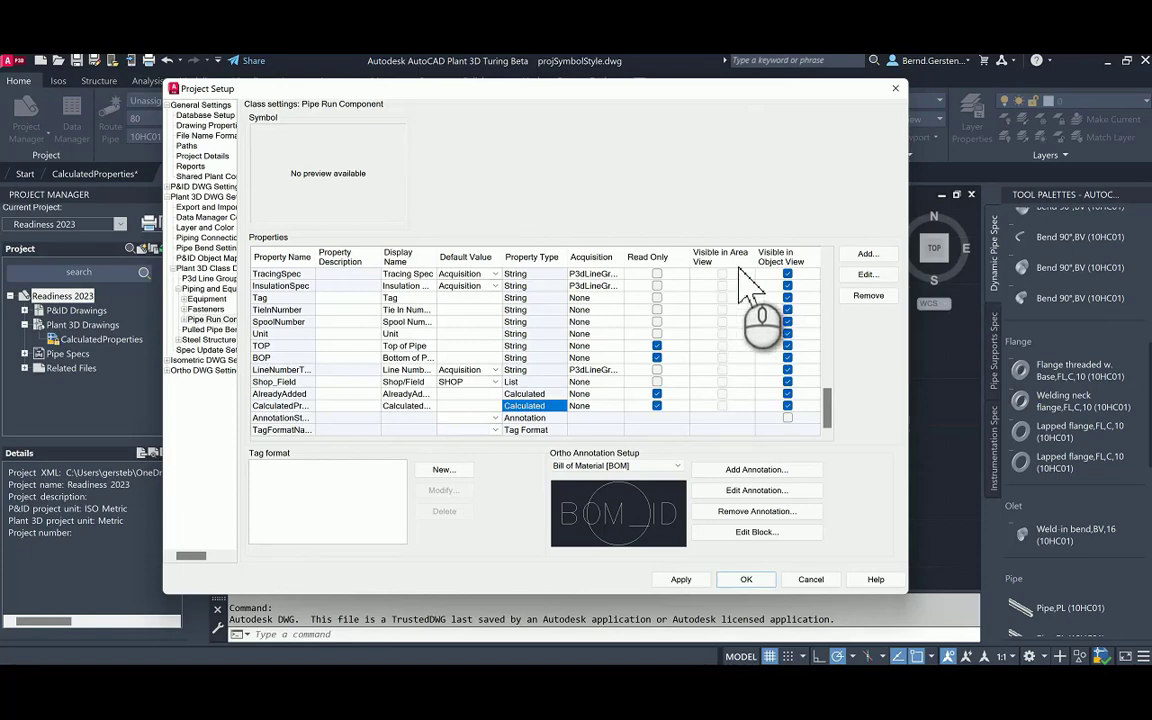
left_click(867, 274)
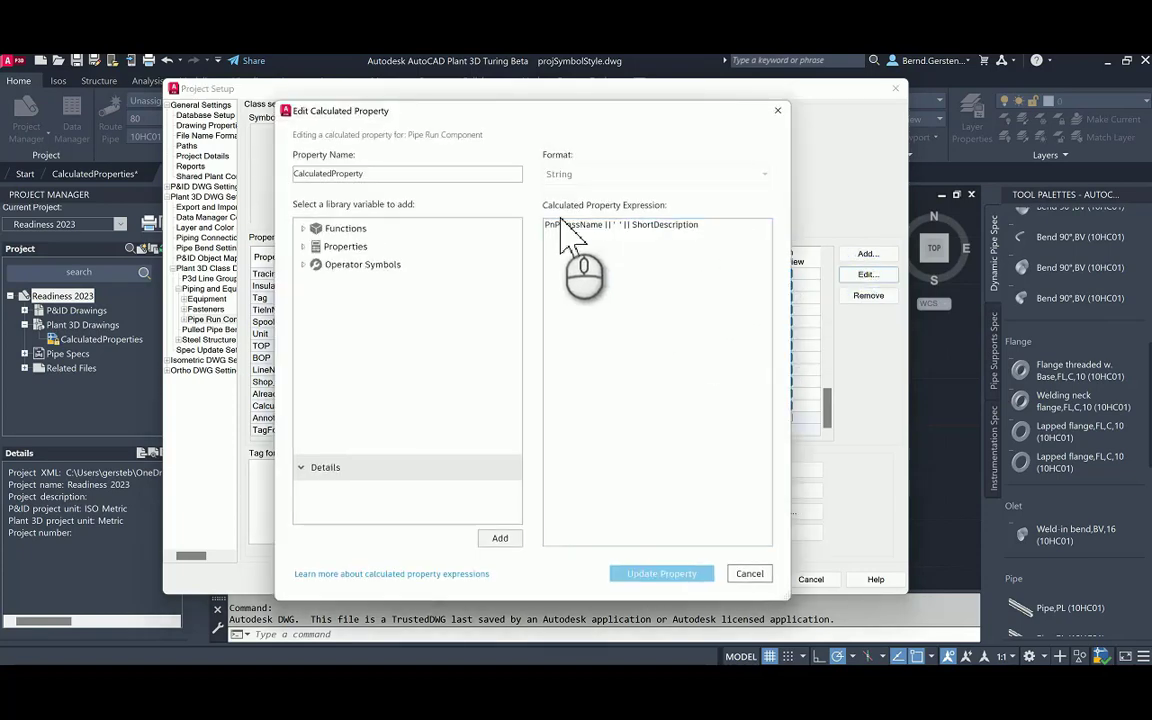
left_click(750, 573)
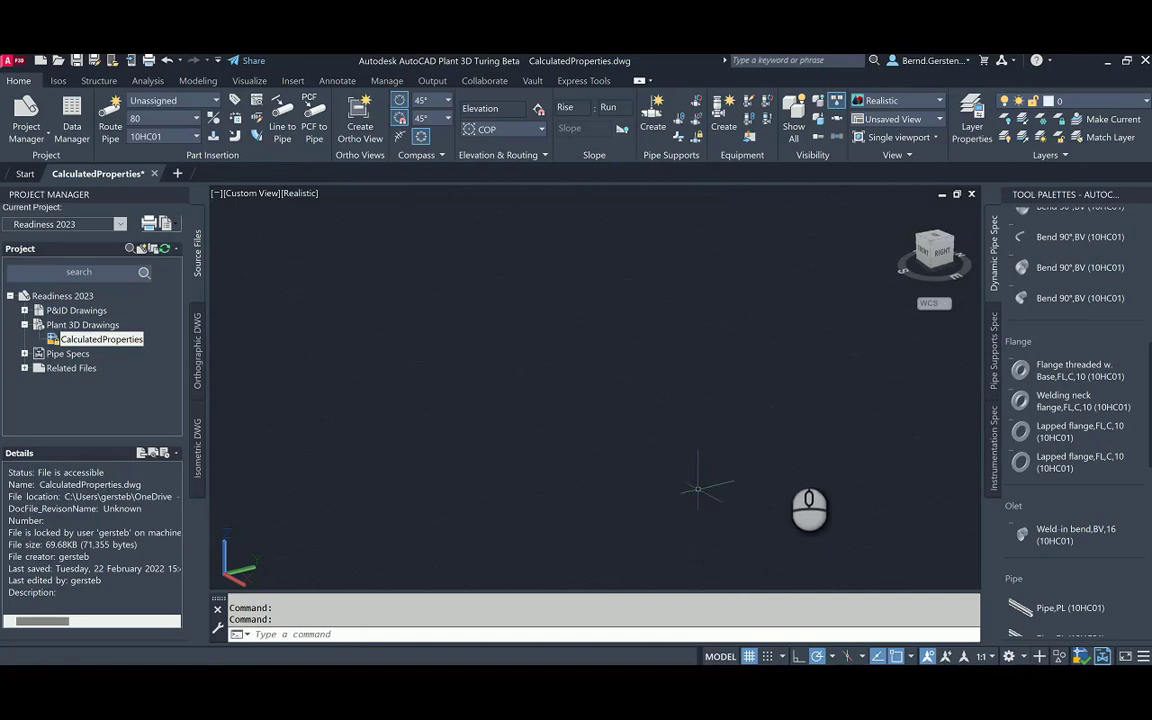
Step: Route a single straight pipe of size 80 with spec 10HC01 across the empty CalculatedProperties drawing
left_click(113, 140)
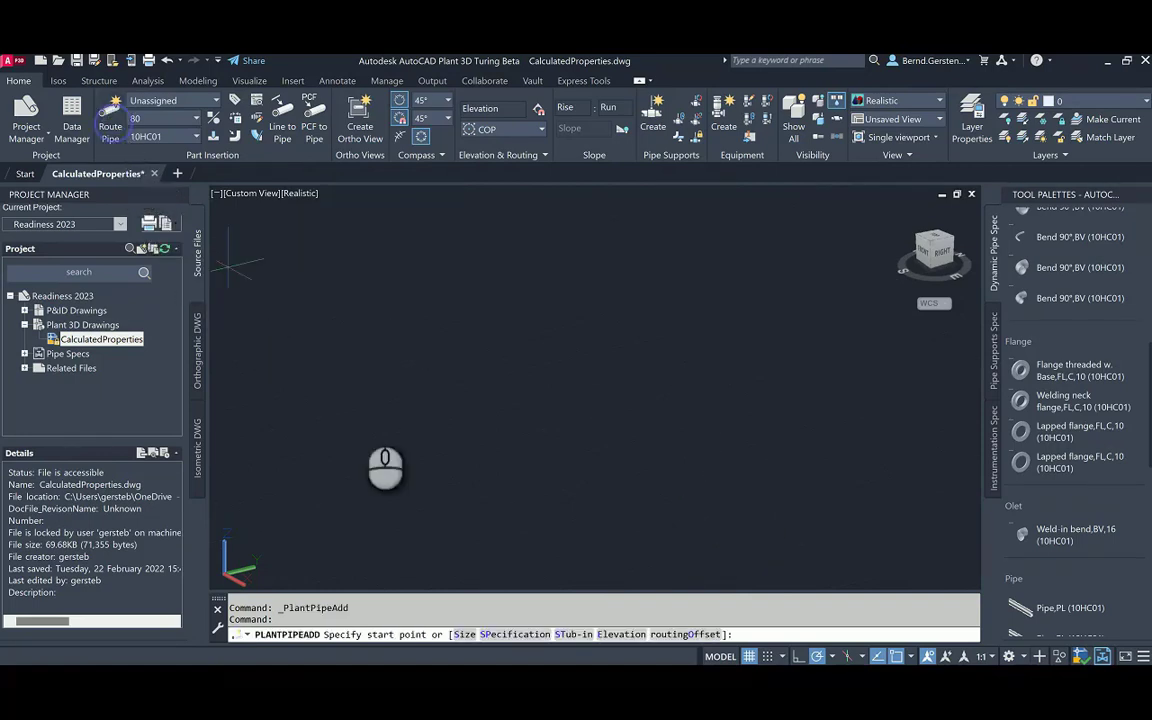
left_click(338, 532)
left_click(832, 418)
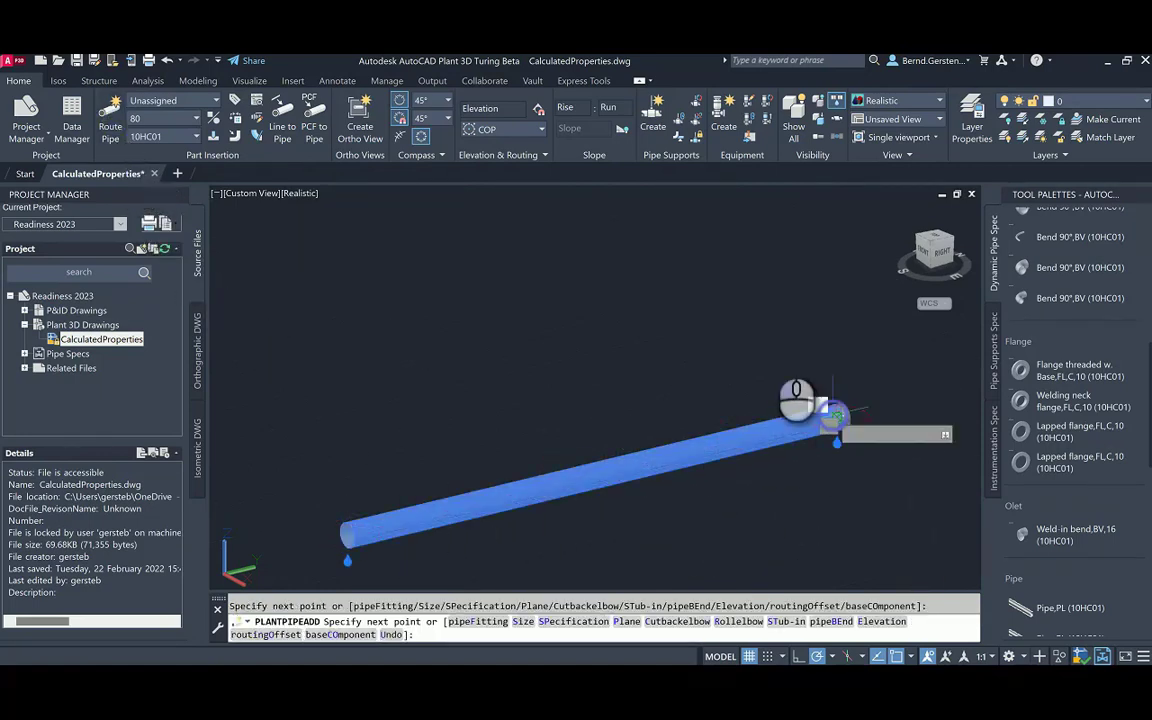
right_click(740, 310)
left_click(765, 332)
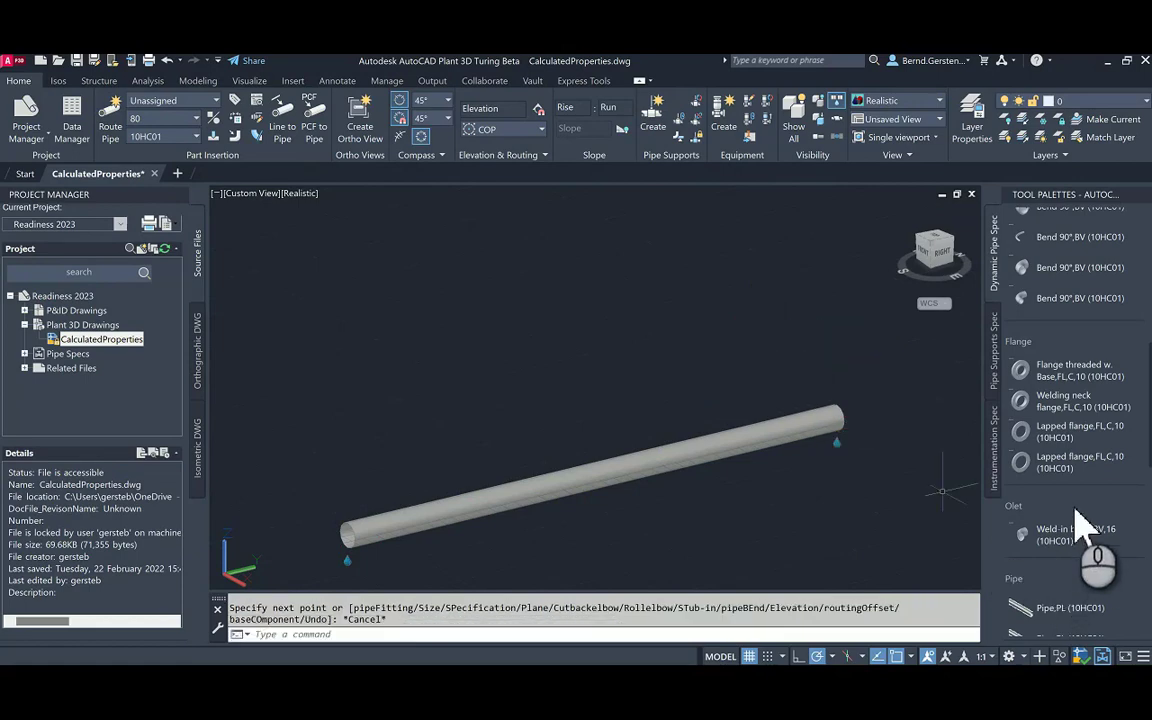
Step: Insert one Intermidiate flap,WF,C,10 (10HC01) valve inline near the middle of the pipe at the default rotation
scroll(1072, 530, "up", 3)
scroll(1065, 510, "up", 2)
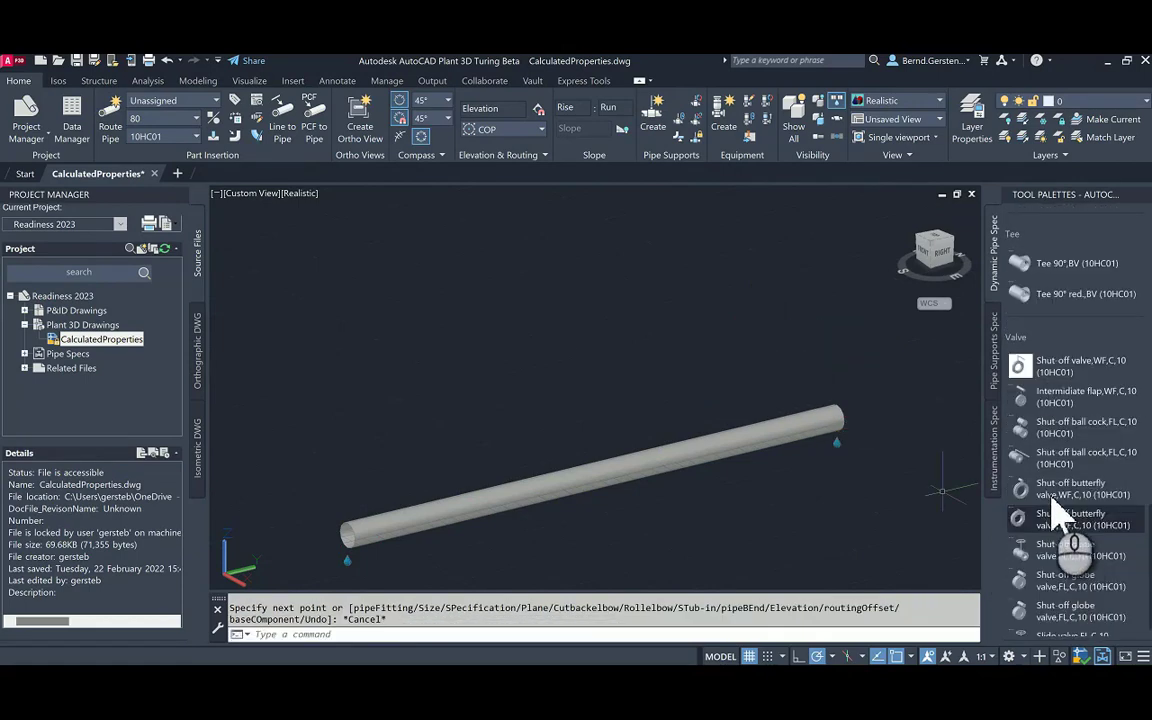
left_click(1060, 400)
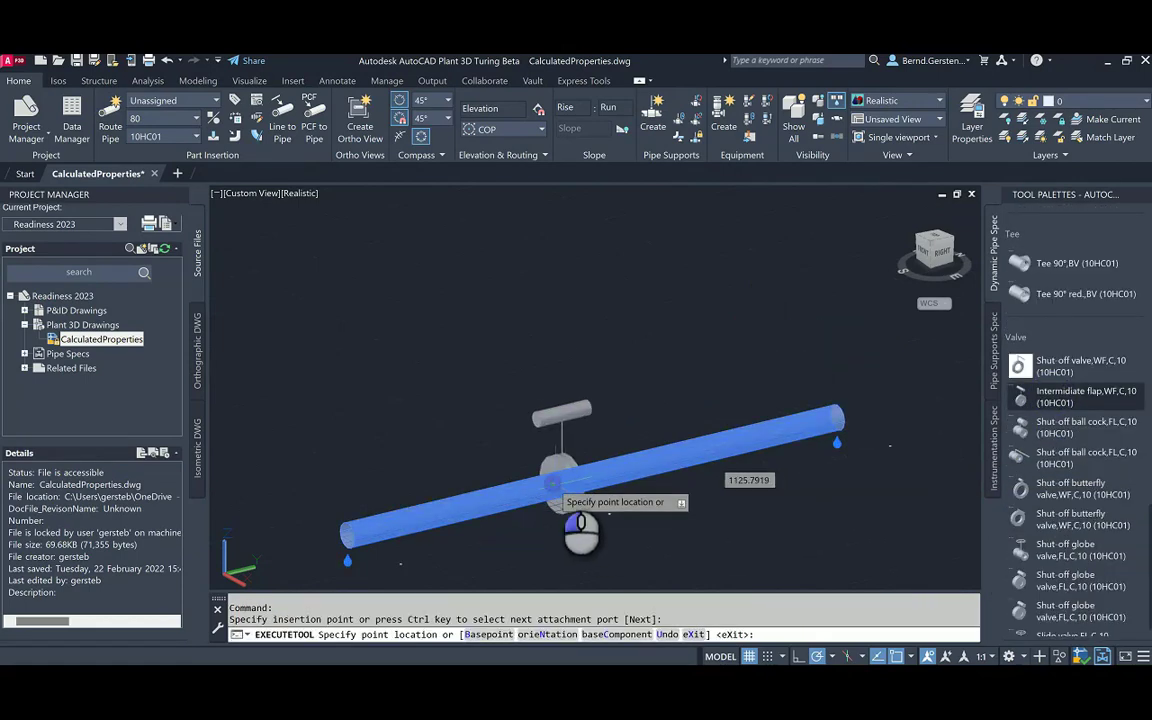
left_click(565, 482)
right_click(588, 340)
right_click(590, 345)
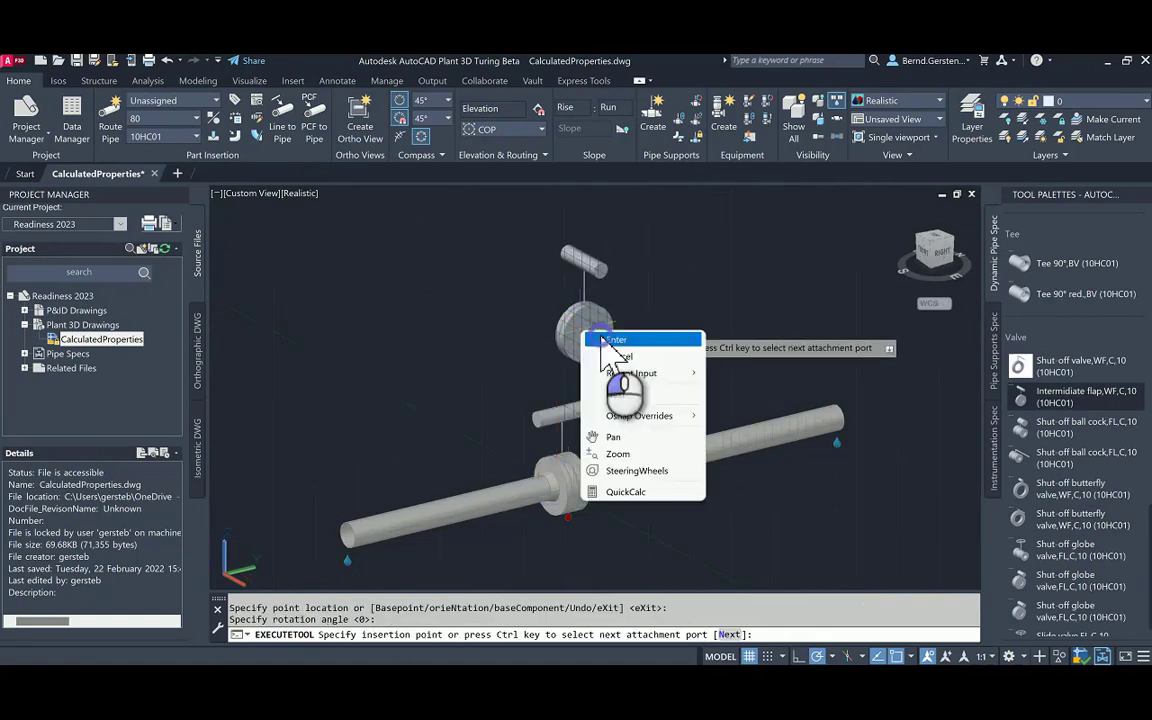
left_click(608, 342)
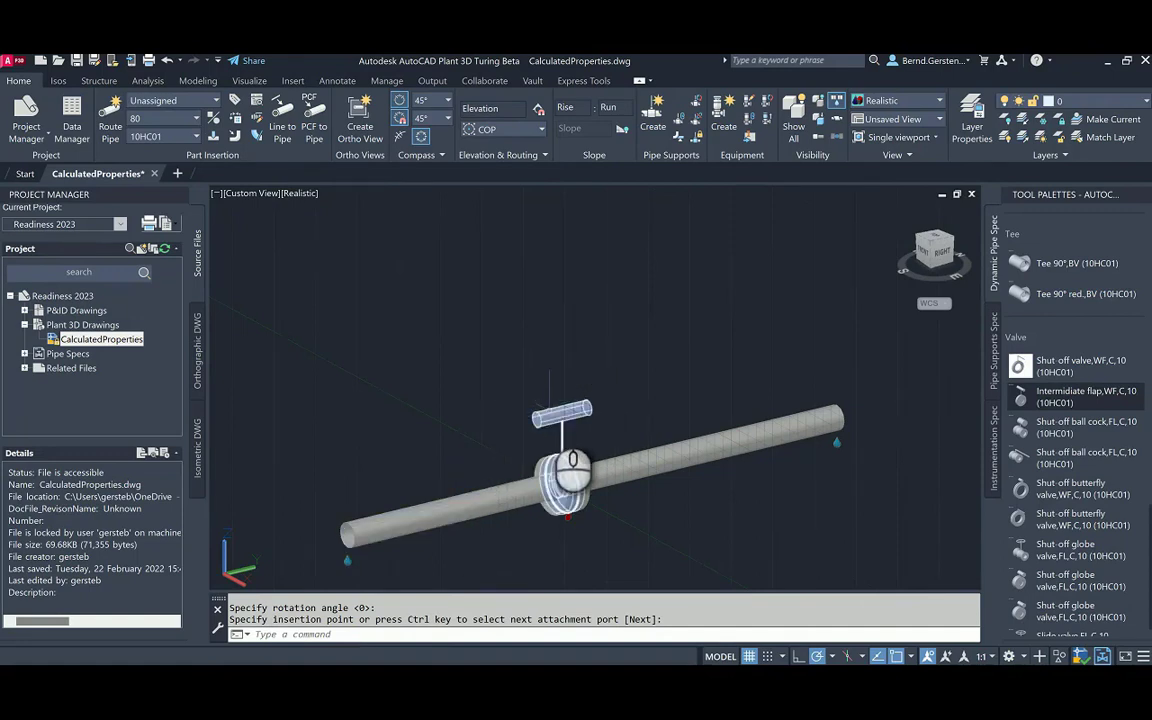
Step: Examine the inserted valve's CalculatedProperty value in its object properties, widening the display enough to read the full text
left_click(536, 405)
right_click(536, 404)
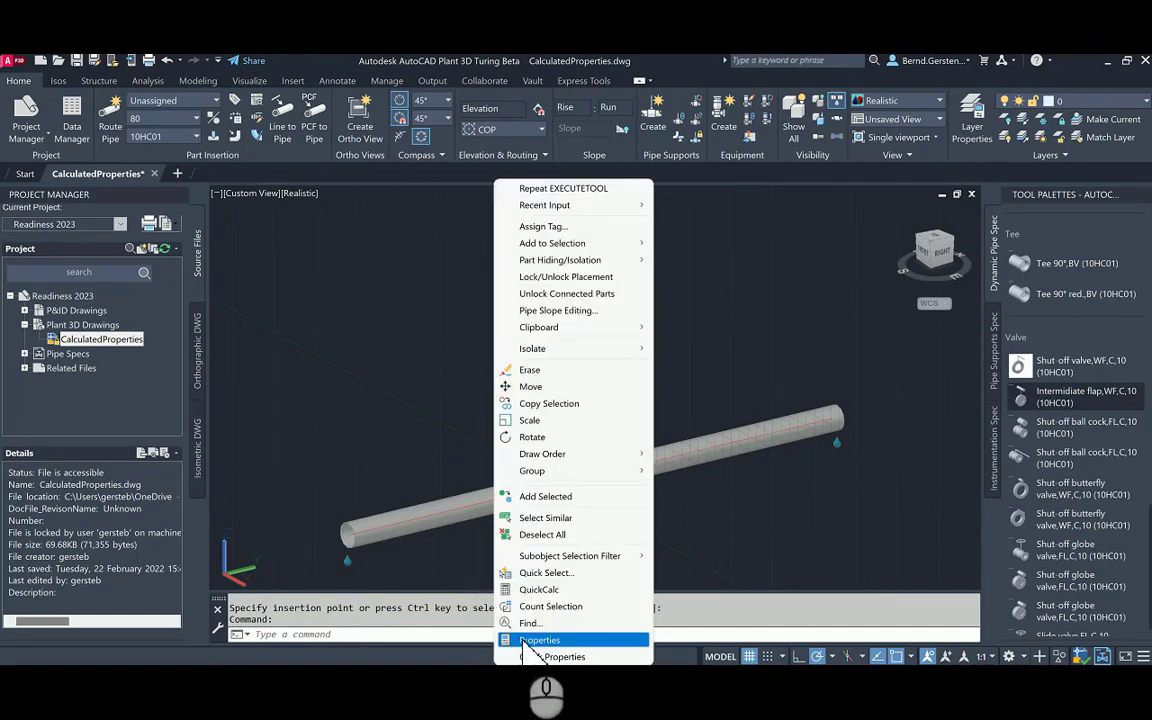
left_click(540, 638)
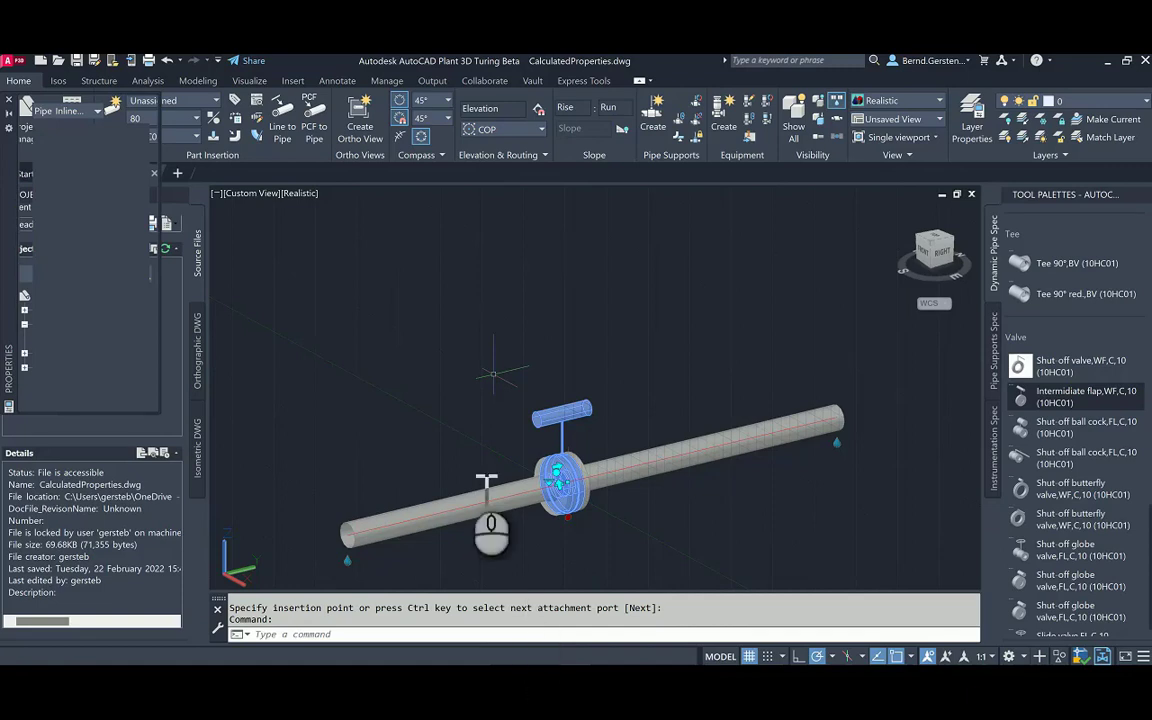
key("ctrl+1")
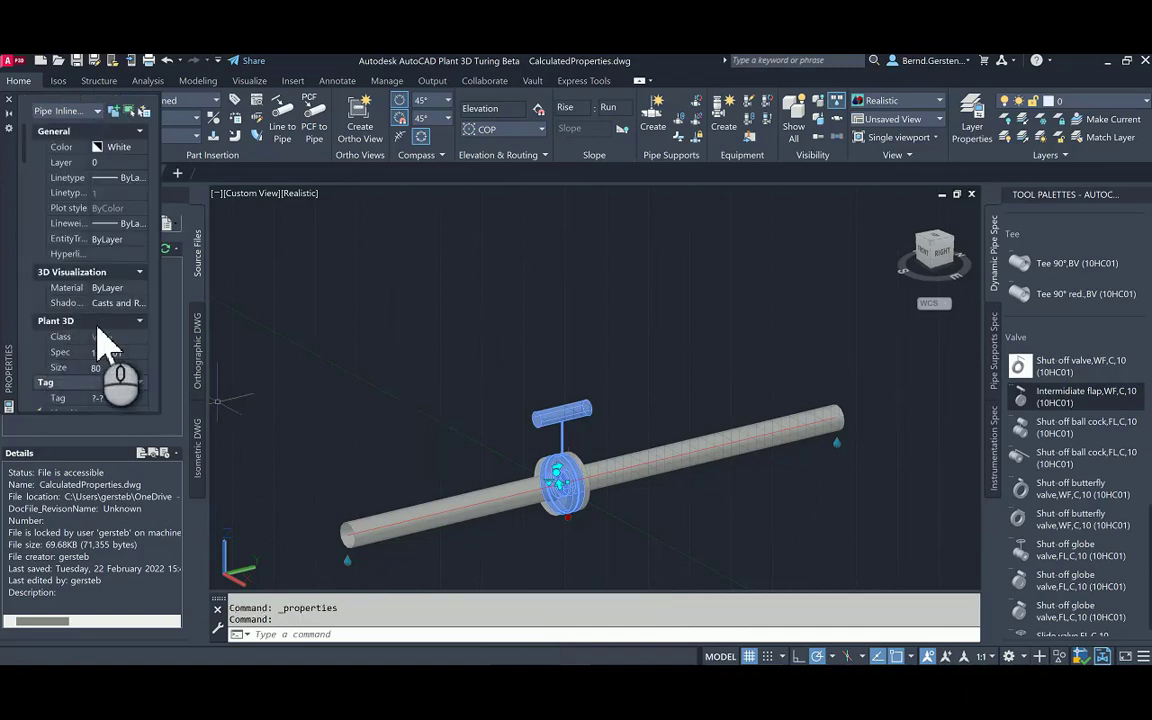
scroll(103, 360, "down", 10)
scroll(105, 375, "down", 5)
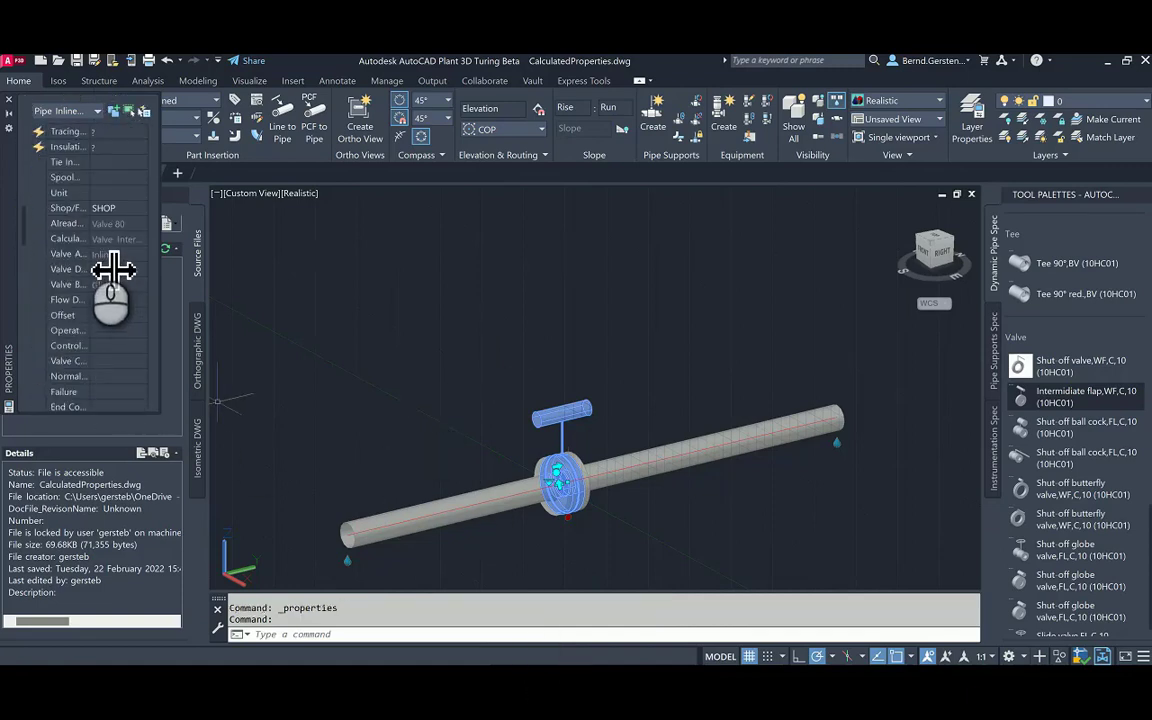
mouse_move(110, 265)
left_mouse_down()
mouse_move(154, 257)
mouse_move(308, 272)
mouse_move(288, 266)
left_mouse_up()
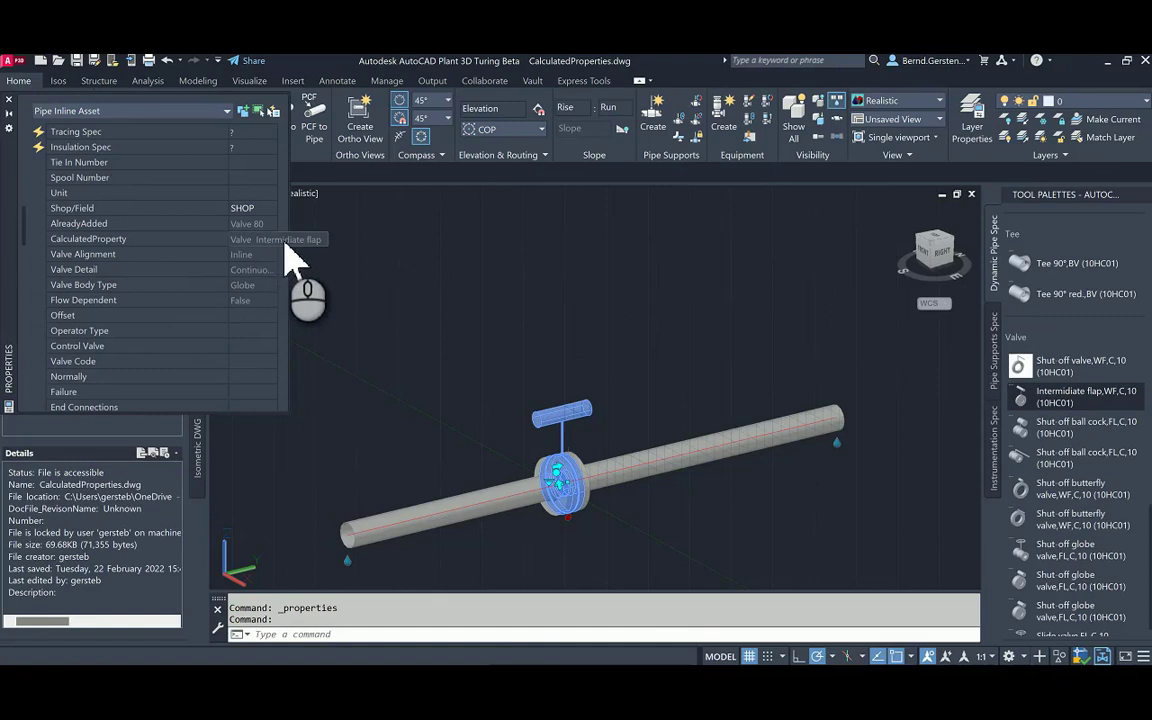
left_click_drag(253, 213, 188, 216)
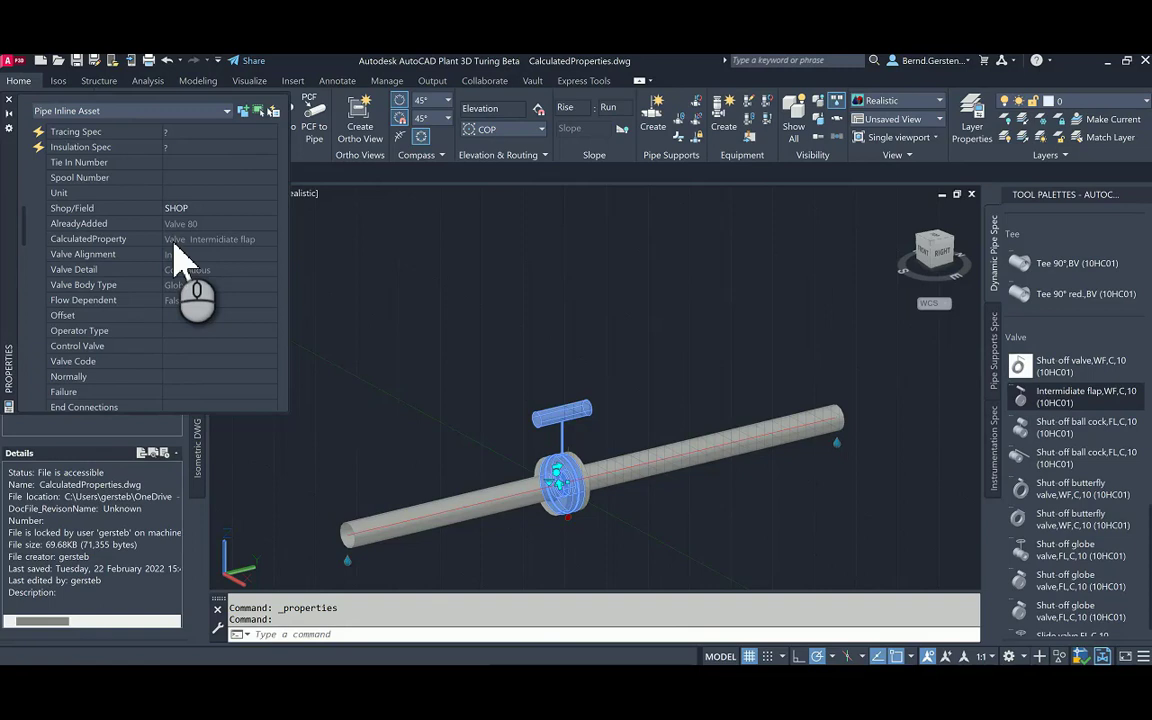
left_click(174, 243)
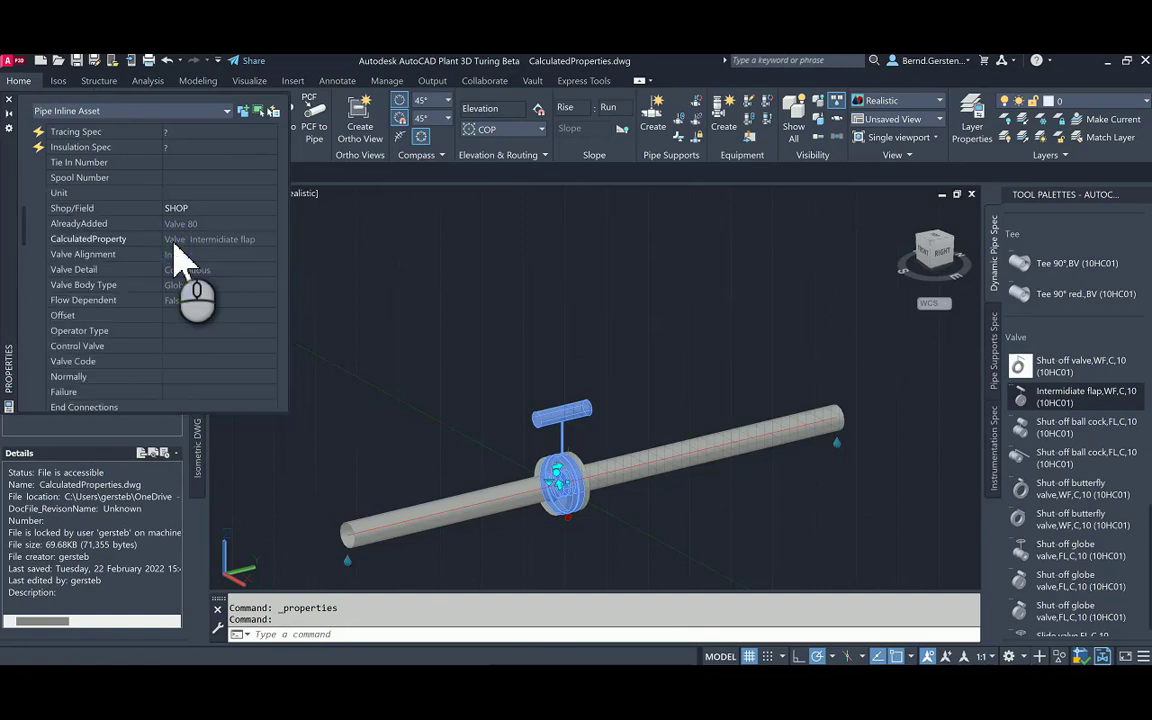